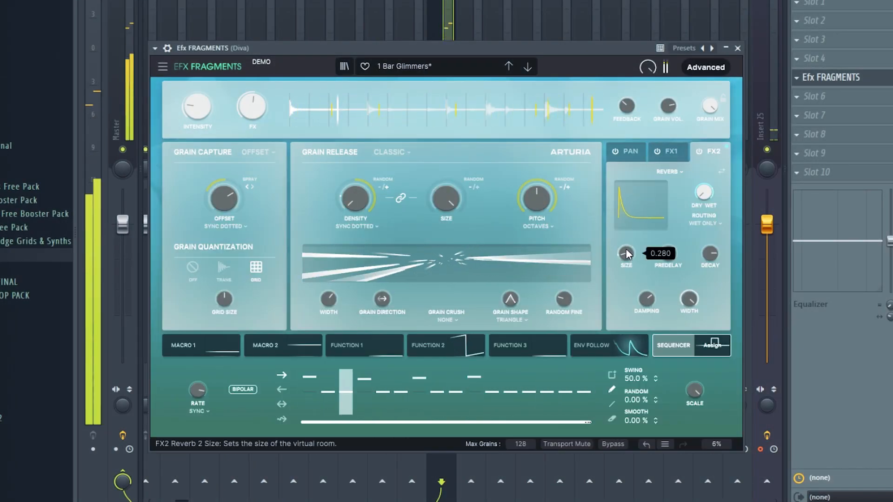
Increase the room size of the FX2 Reverb.
{"action": "left_click", "coordinate": [630, 345]}
{"action": "left_click_drag", "start_coordinate": [626, 253], "coordinate": [626, 223]}
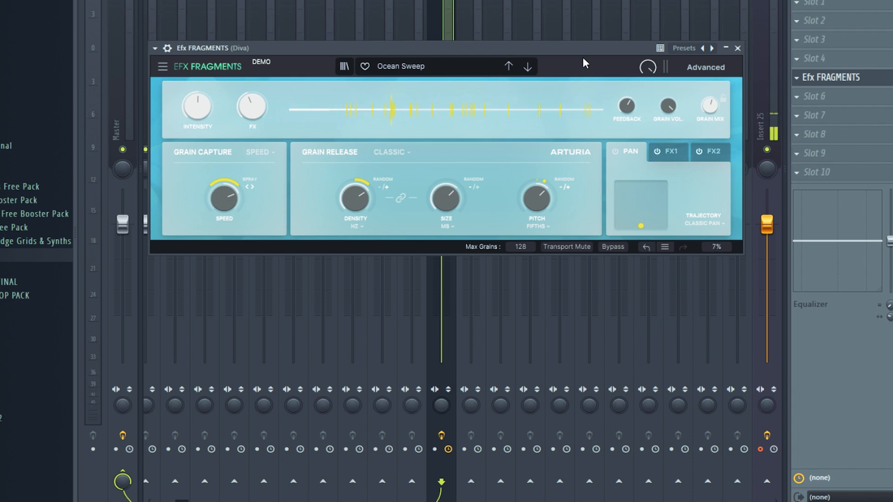
Show the advanced parameters of the Ocean Sweep preset and collapse them again.
{"action": "mouse_move", "coordinate": [596, 83]}
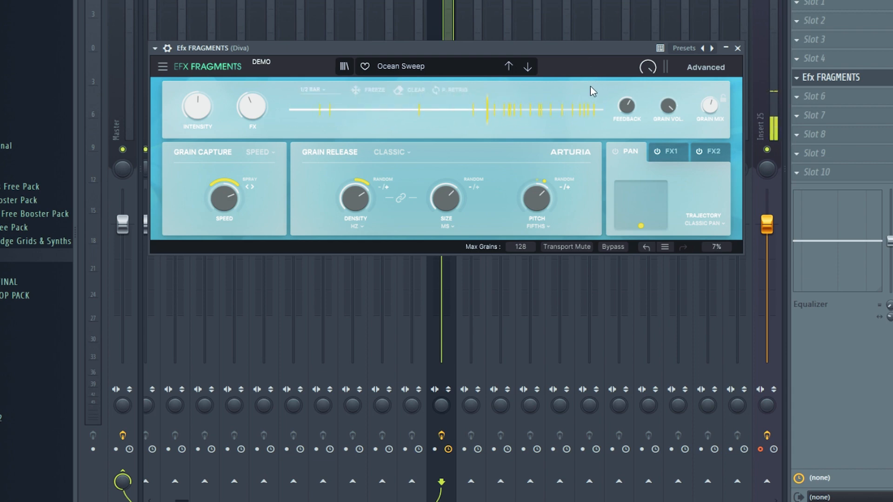
{"action": "left_click", "coordinate": [699, 68]}
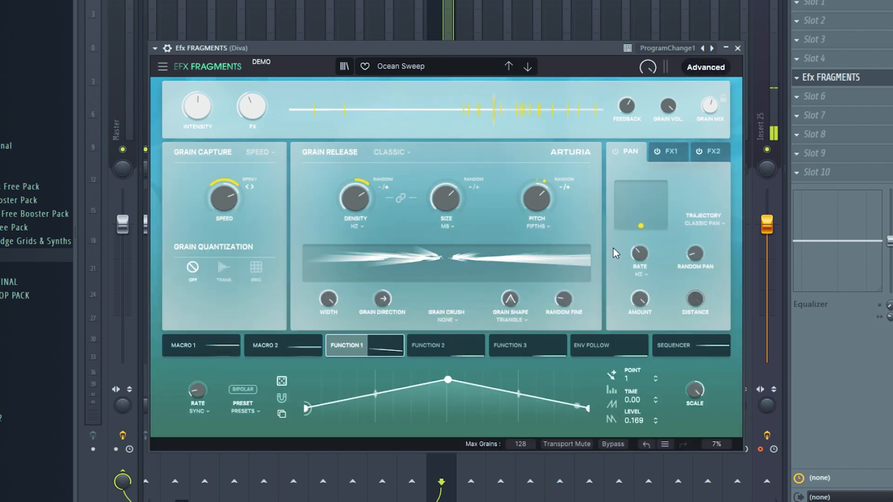
{"action": "left_click", "coordinate": [702, 68]}
Check the playlist clips, return to the mixer, and reopen the Efx FRAGMENTS plugin.
{"action": "mouse_move", "coordinate": [273, 90]}
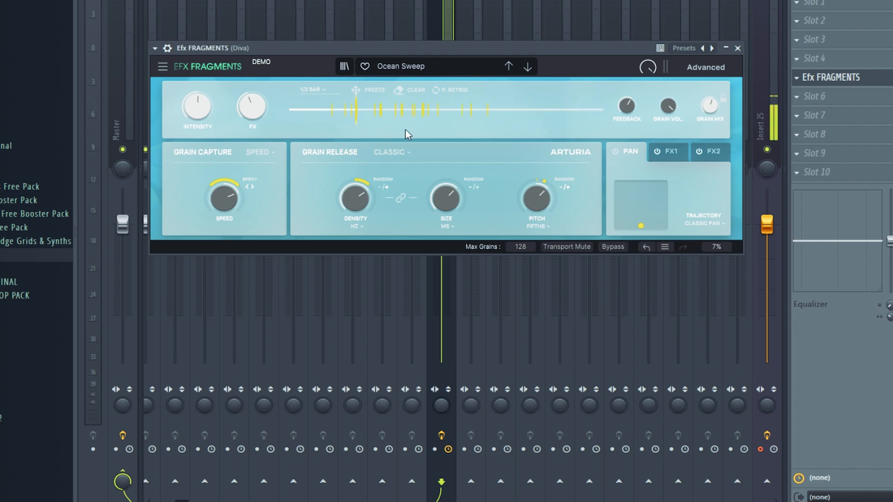
{"action": "left_click", "coordinate": [446, 20]}
{"action": "key", "text": "F9"}
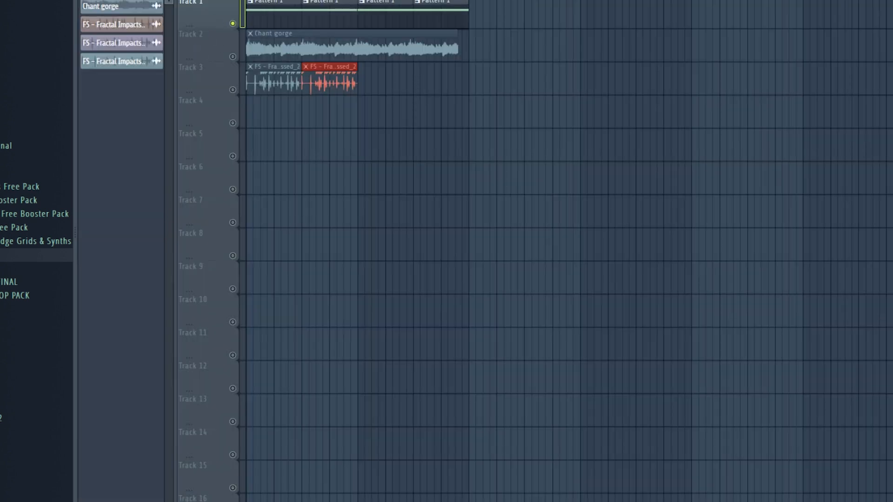
{"action": "key", "text": "F9"}
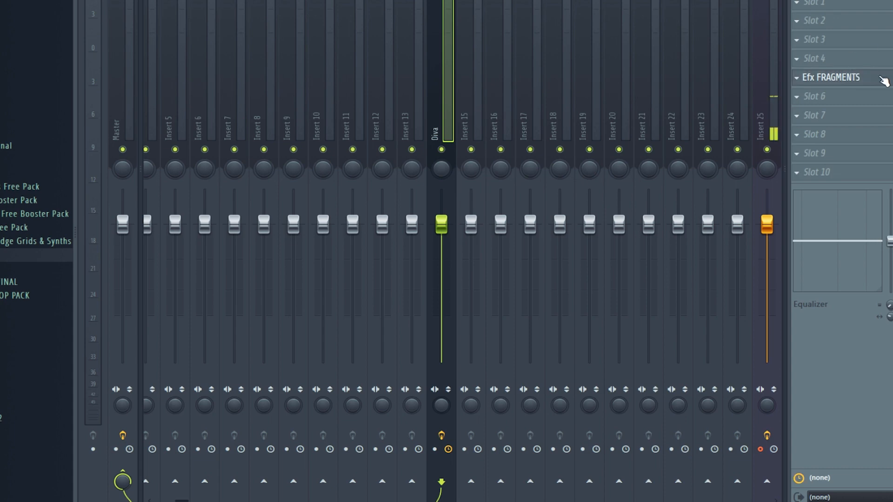
{"action": "left_click", "coordinate": [875, 75]}
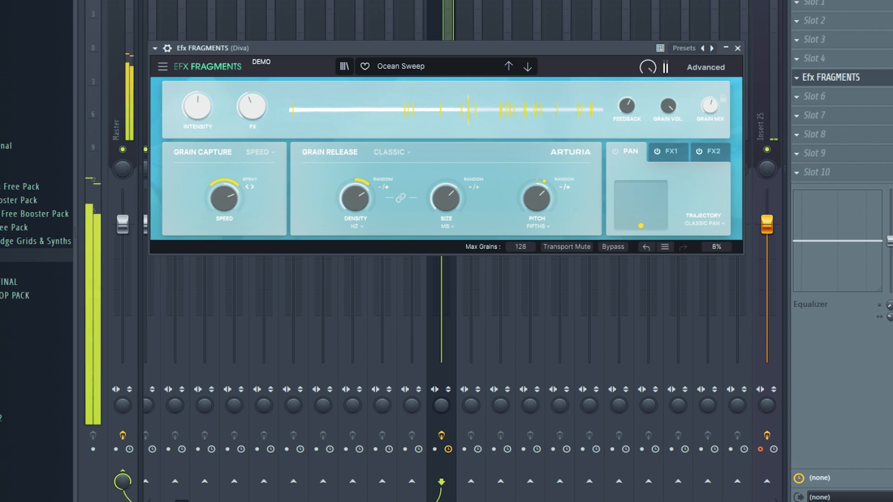
Try a different grain pitch in the Grain Release section.
{"action": "left_click_drag", "start_coordinate": [536, 198], "coordinate": [537, 180]}
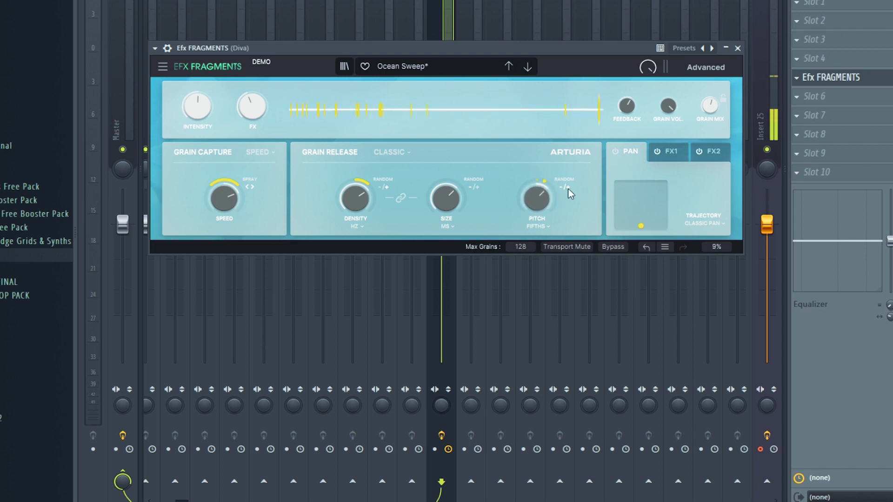
{"action": "mouse_move", "coordinate": [538, 198]}
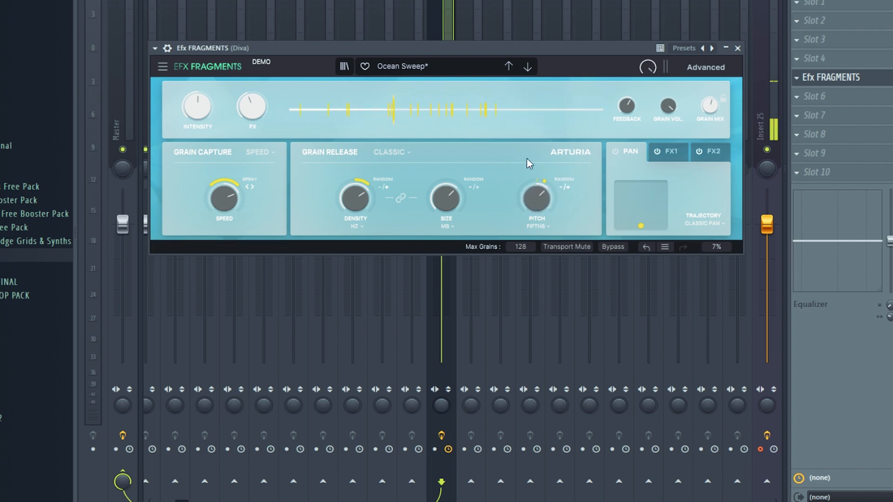
Set the grain Feedback to around its midpoint.
{"action": "mouse_move", "coordinate": [411, 122]}
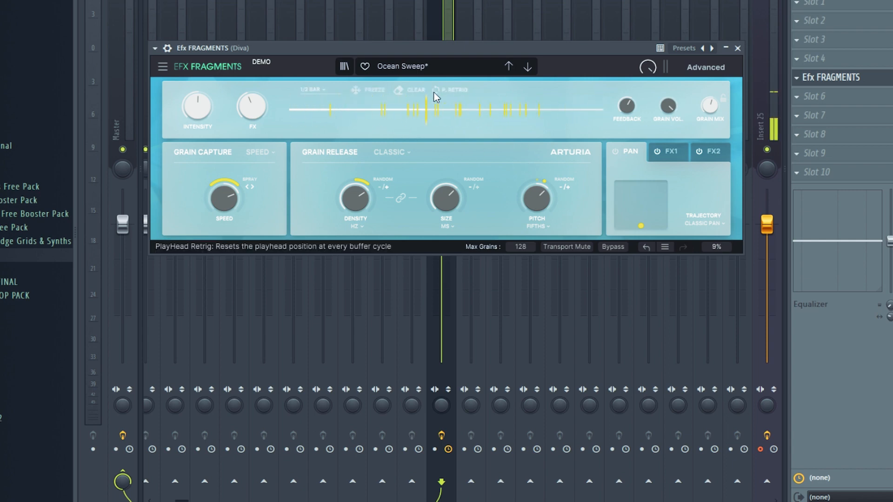
{"action": "mouse_move", "coordinate": [626, 109]}
{"action": "mouse_move", "coordinate": [626, 109]}
{"action": "left_mouse_down"}
{"action": "mouse_move", "coordinate": [627, 89]}
{"action": "mouse_move", "coordinate": [627, 115]}
{"action": "mouse_move", "coordinate": [668, 110]}
{"action": "mouse_move", "coordinate": [627, 102]}
{"action": "left_mouse_up"}
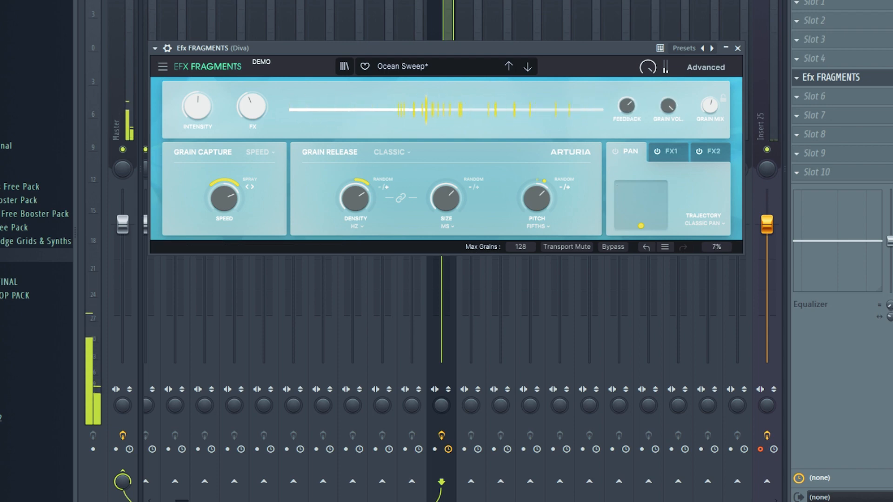
{"action": "mouse_move", "coordinate": [630, 106]}
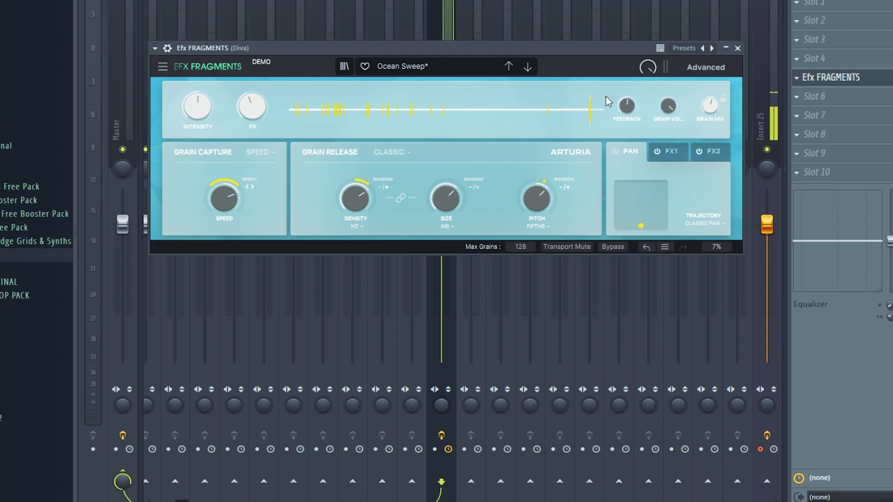
{"action": "mouse_move", "coordinate": [477, 88]}
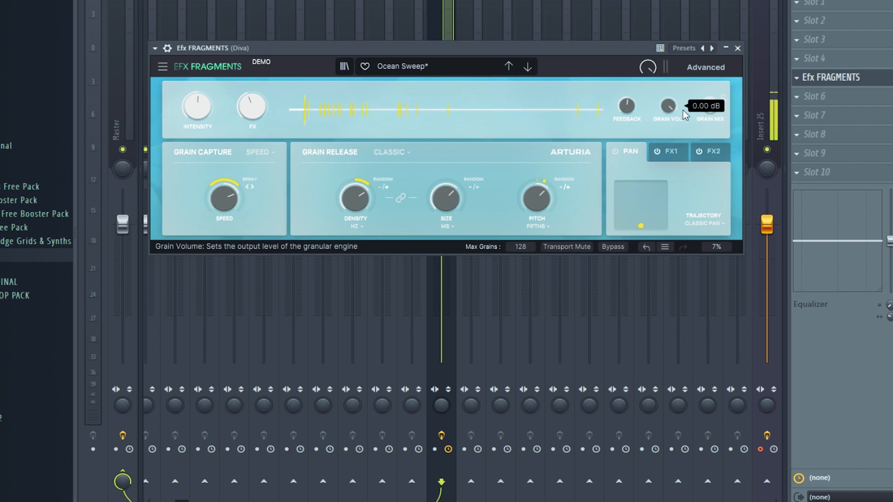
Turn the FX macro down to its minimum and set the Intensity macro slightly below its midpoint.
{"action": "mouse_move", "coordinate": [417, 119]}
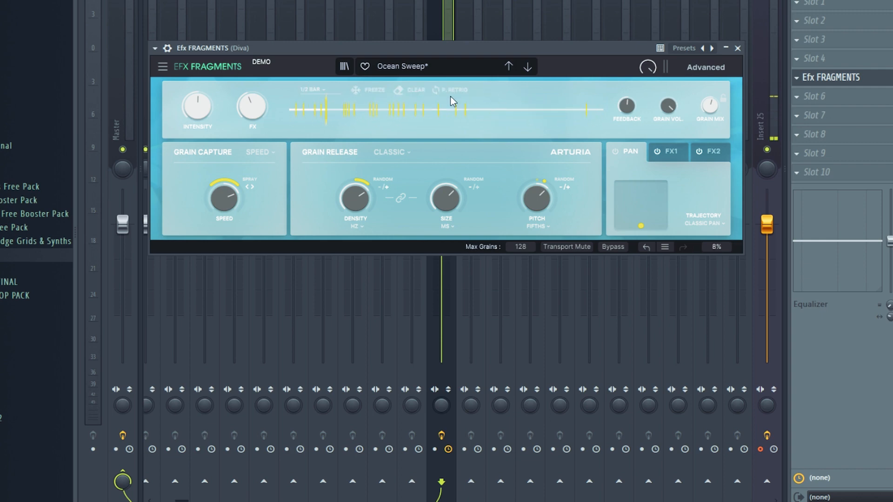
{"action": "left_click_drag", "start_coordinate": [258, 108], "coordinate": [257, 151]}
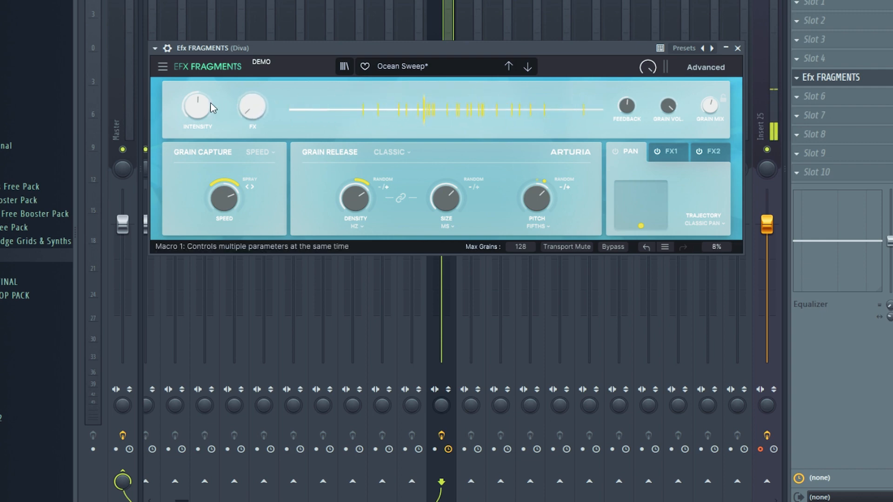
{"action": "mouse_move", "coordinate": [210, 105]}
{"action": "left_mouse_down"}
{"action": "mouse_move", "coordinate": [210, 116]}
{"action": "mouse_move", "coordinate": [203, 96]}
{"action": "left_mouse_up"}
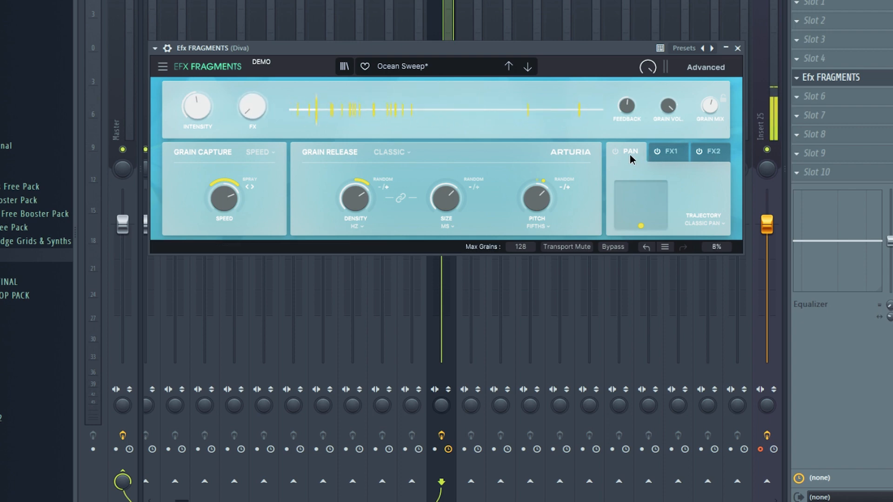
Review the effect types available for FX1 and show the FX2 Reverb settings.
{"action": "left_click", "coordinate": [671, 154]}
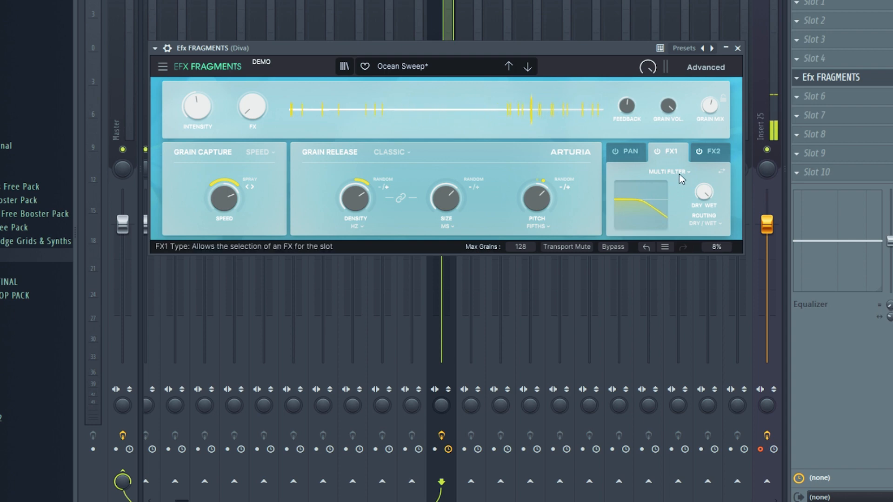
{"action": "left_click", "coordinate": [679, 173]}
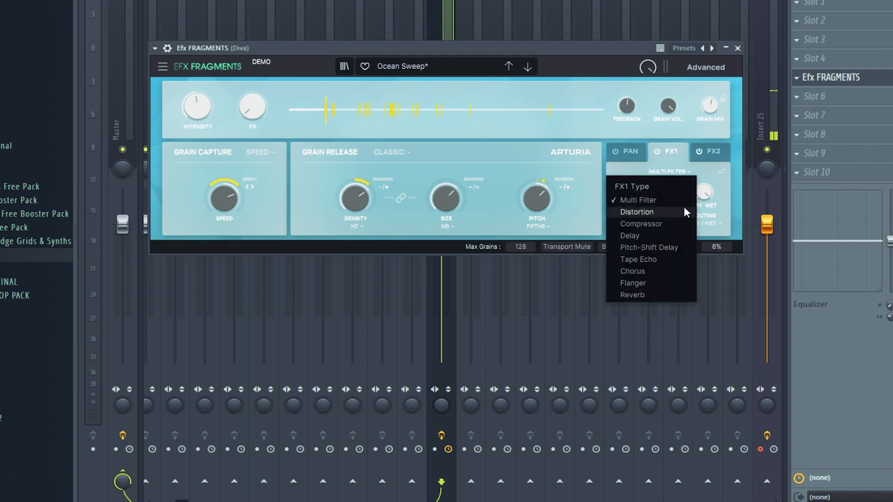
{"action": "left_click", "coordinate": [710, 167]}
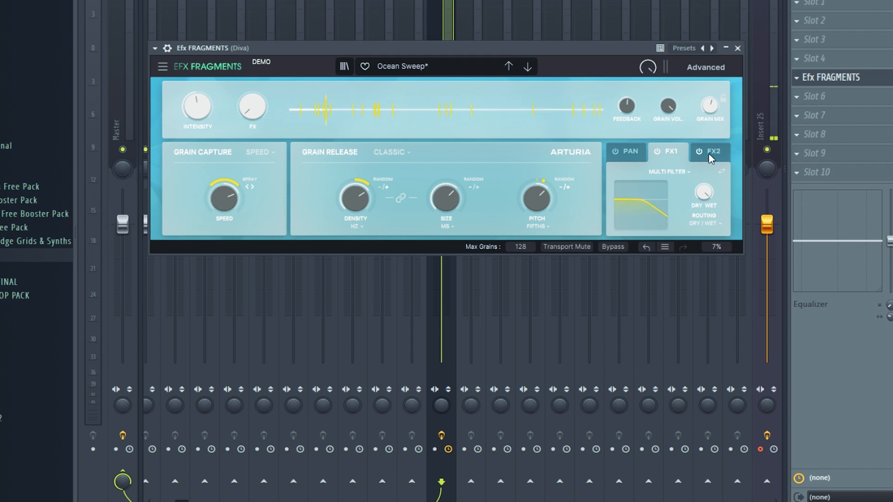
{"action": "left_click", "coordinate": [669, 172]}
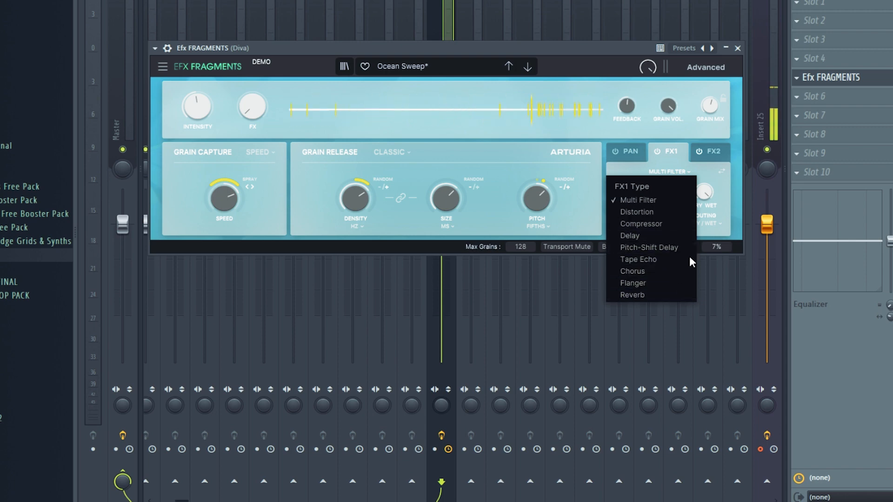
{"action": "left_click", "coordinate": [718, 149]}
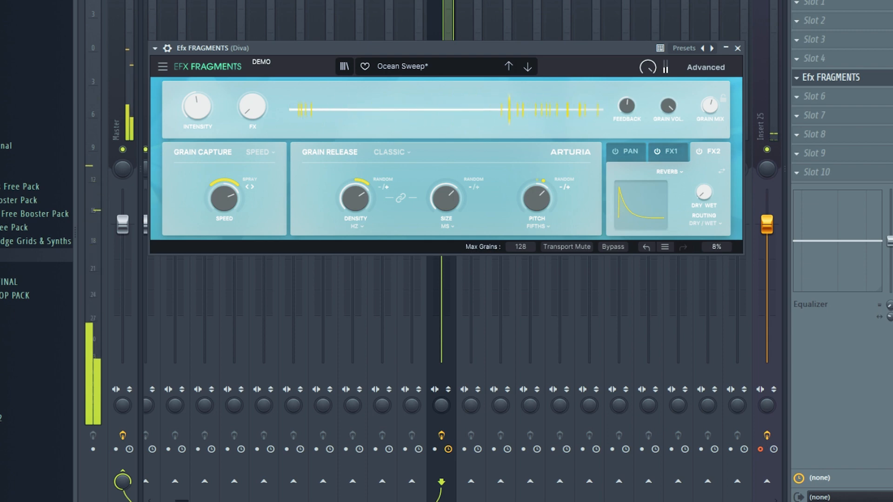
Try raising the FX macro above its midpoint, and return it to its minimum.
{"action": "left_click_drag", "start_coordinate": [260, 103], "coordinate": [258, 78]}
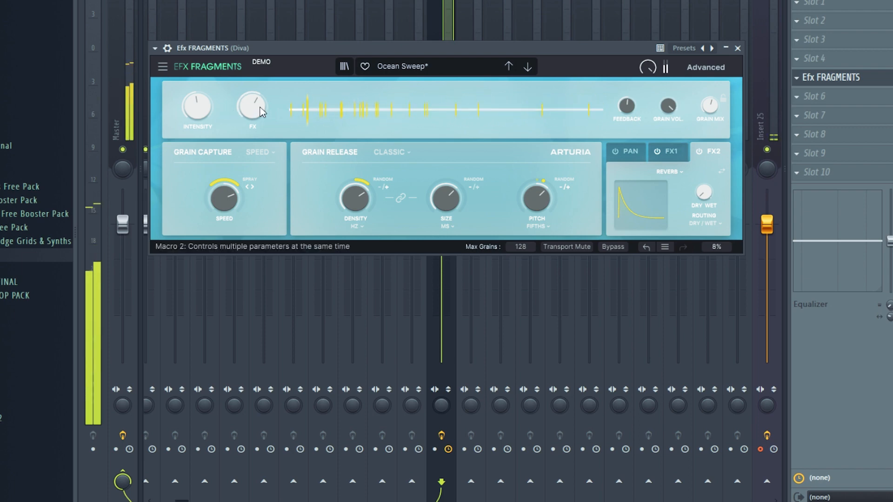
{"action": "mouse_move", "coordinate": [264, 106]}
{"action": "left_click_drag", "start_coordinate": [260, 106], "coordinate": [259, 136]}
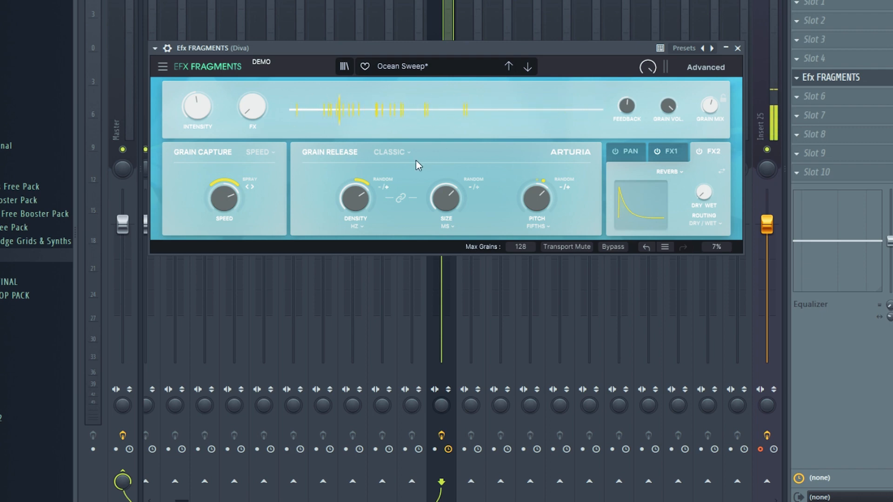
Reduce the grain density to a very low rate.
{"action": "mouse_move", "coordinate": [353, 201]}
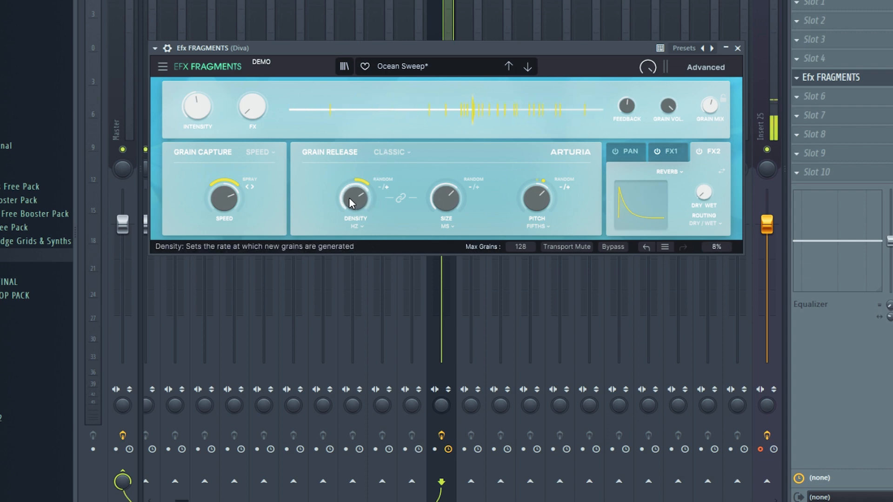
{"action": "left_click_drag", "start_coordinate": [350, 199], "coordinate": [357, 230]}
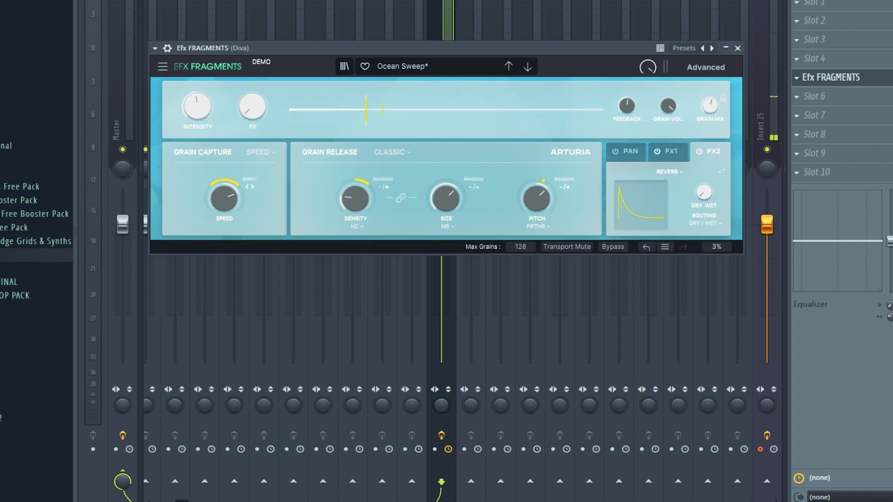
{"action": "left_click_drag", "start_coordinate": [352, 196], "coordinate": [357, 219]}
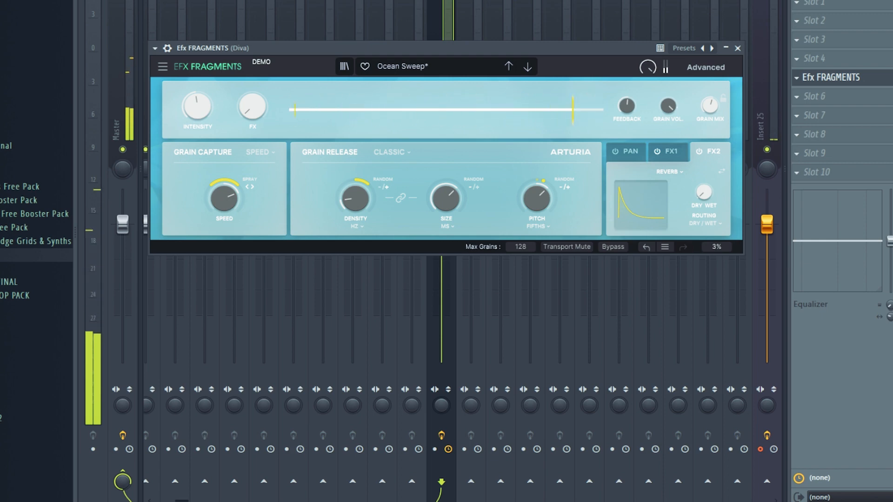
Raise the Grain Mix to its maximum and set the grain density slightly above its midpoint.
{"action": "mouse_move", "coordinate": [710, 111]}
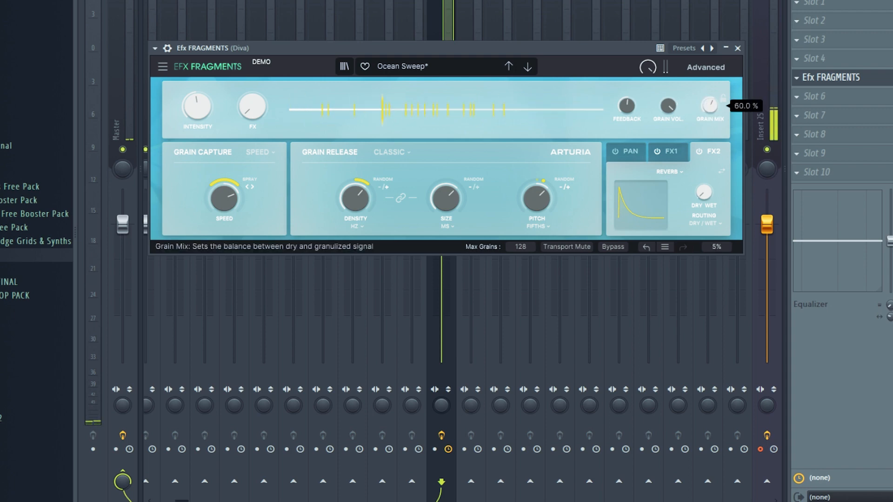
{"action": "left_click_drag", "start_coordinate": [710, 106], "coordinate": [710, 63]}
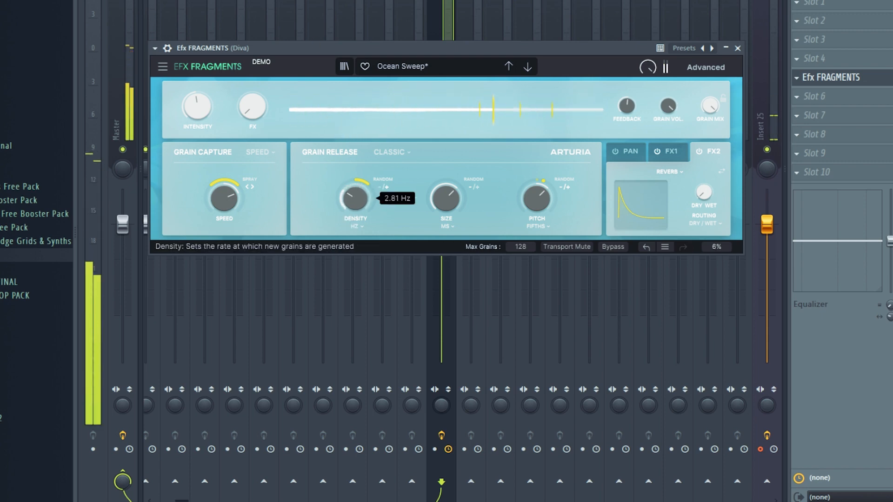
{"action": "mouse_move", "coordinate": [365, 205]}
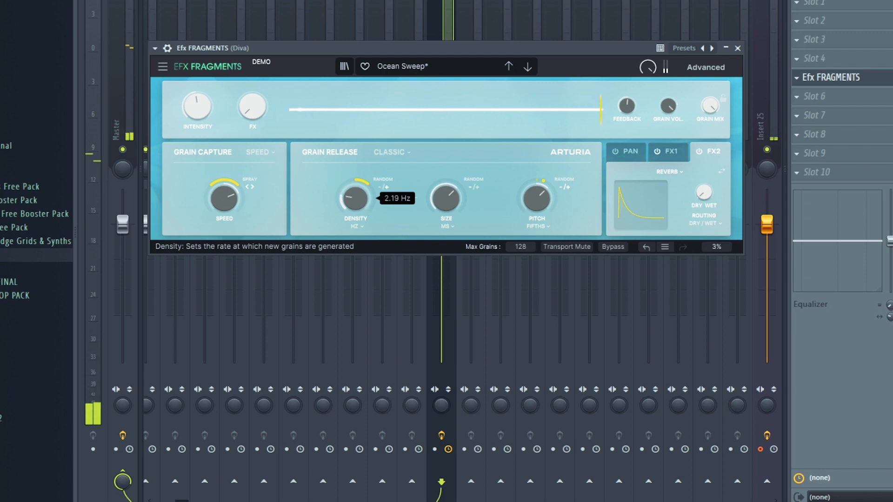
{"action": "mouse_move", "coordinate": [358, 201]}
{"action": "left_mouse_down"}
{"action": "mouse_move", "coordinate": [358, 178]}
{"action": "mouse_move", "coordinate": [358, 190]}
{"action": "left_mouse_up"}
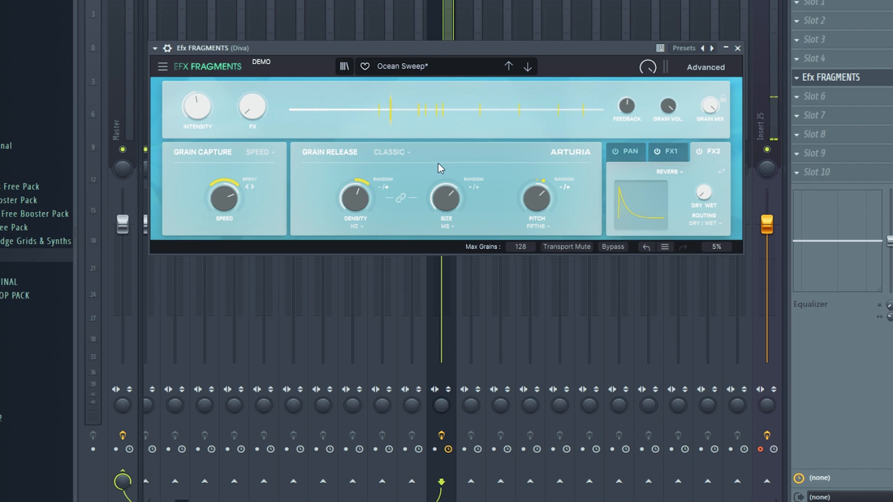
Shorten the grain size to just below its midpoint.
{"action": "left_click_drag", "start_coordinate": [465, 205], "coordinate": [466, 228]}
{"action": "mouse_move", "coordinate": [448, 206]}
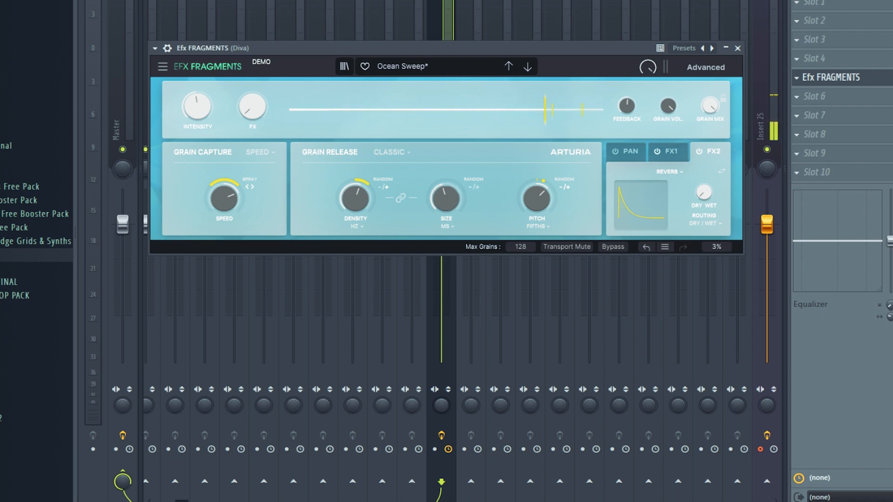
{"action": "mouse_move", "coordinate": [446, 198]}
{"action": "left_mouse_down"}
{"action": "mouse_move", "coordinate": [445, 230]}
{"action": "mouse_move", "coordinate": [445, 179]}
{"action": "mouse_move", "coordinate": [446, 197]}
{"action": "left_mouse_up"}
Try the Minor scale for the grain pitch, and change the scale to Pentatonic Major.
{"action": "left_click", "coordinate": [539, 226]}
{"action": "left_click", "coordinate": [587, 226]}
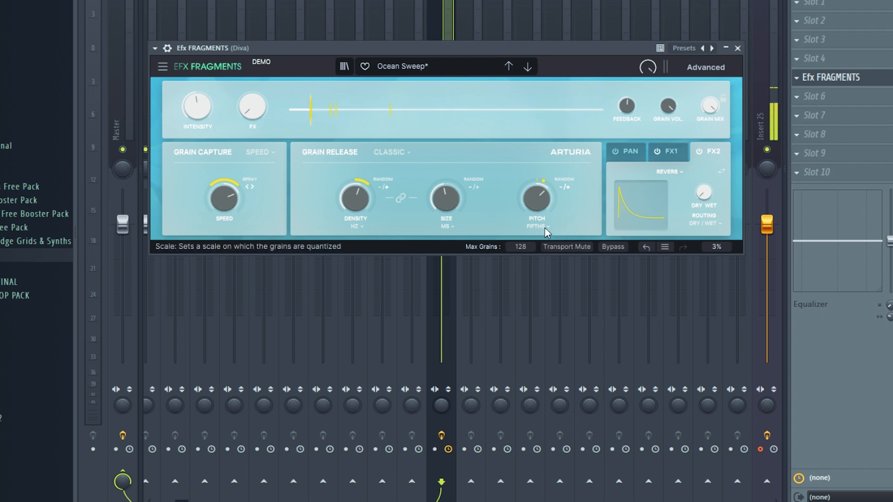
{"action": "left_click", "coordinate": [544, 229]}
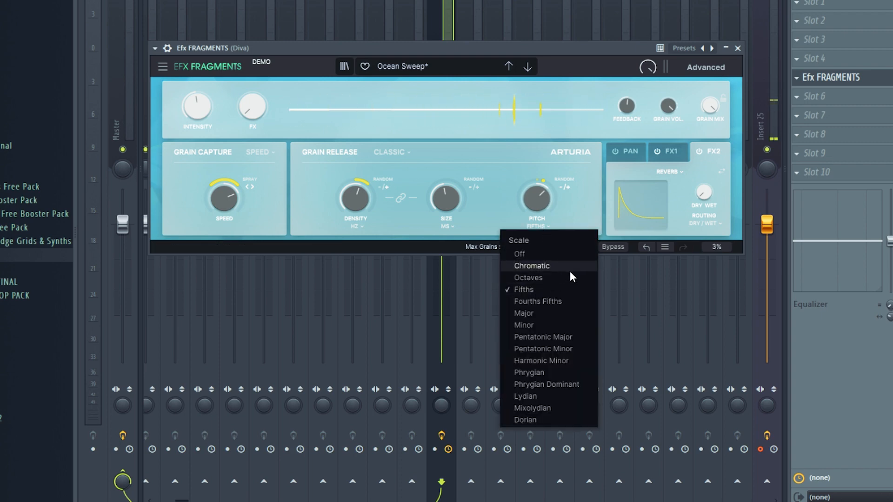
{"action": "left_click", "coordinate": [573, 322]}
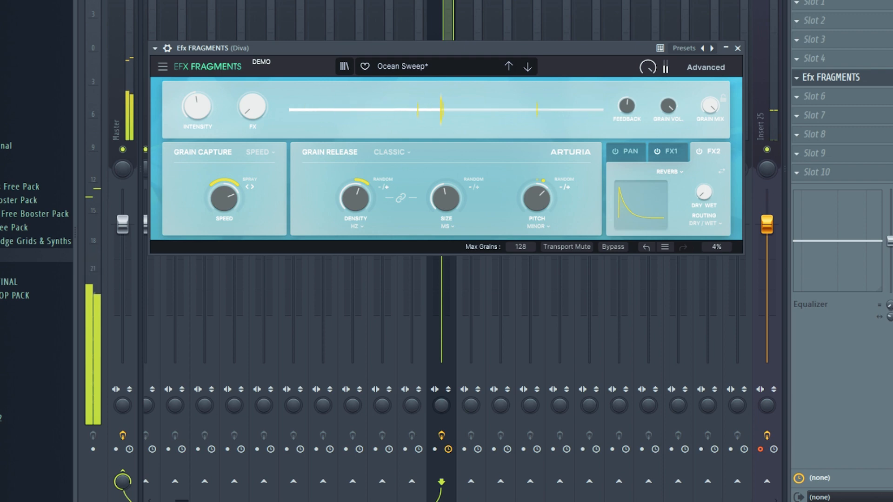
{"action": "left_click", "coordinate": [543, 226]}
{"action": "left_click", "coordinate": [582, 336]}
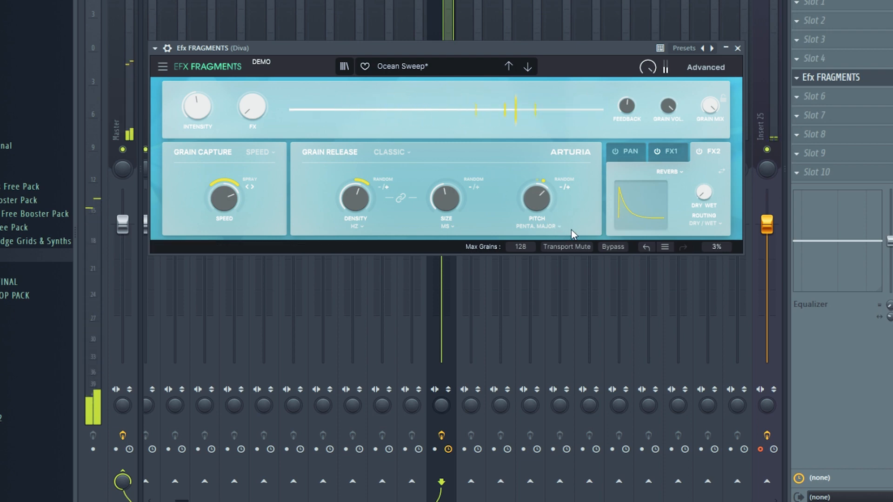
Change the grain pitch scale to Octaves and set the pitch to 12 semitones.
{"action": "left_click", "coordinate": [540, 227]}
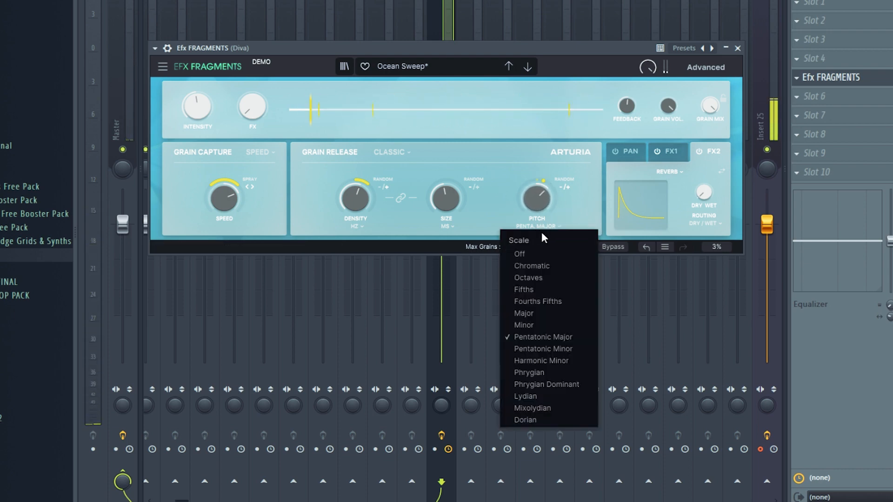
{"action": "left_click", "coordinate": [555, 277]}
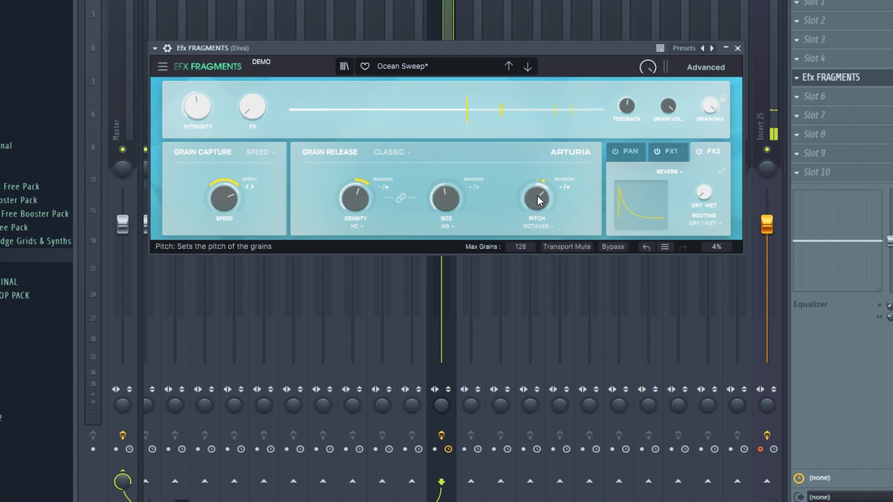
{"action": "left_click", "coordinate": [546, 227]}
{"action": "left_click", "coordinate": [574, 215]}
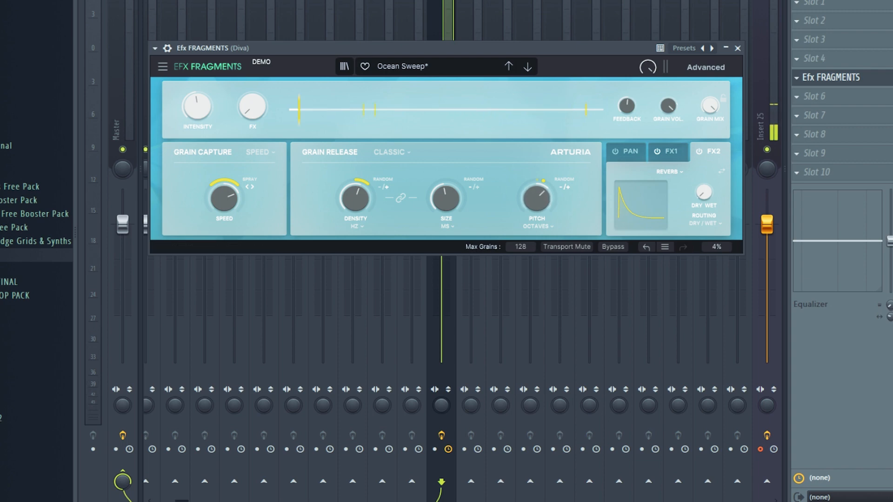
{"action": "left_click_drag", "start_coordinate": [537, 200], "coordinate": [537, 193]}
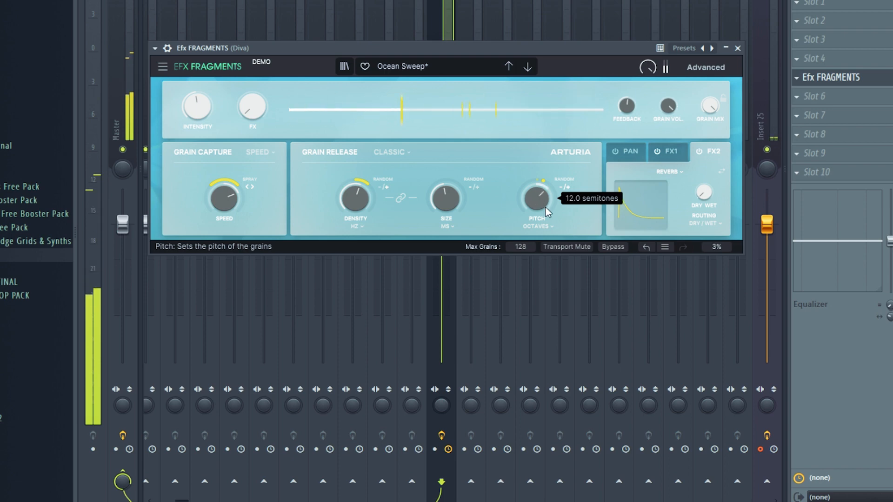
{"action": "left_click", "coordinate": [568, 188]}
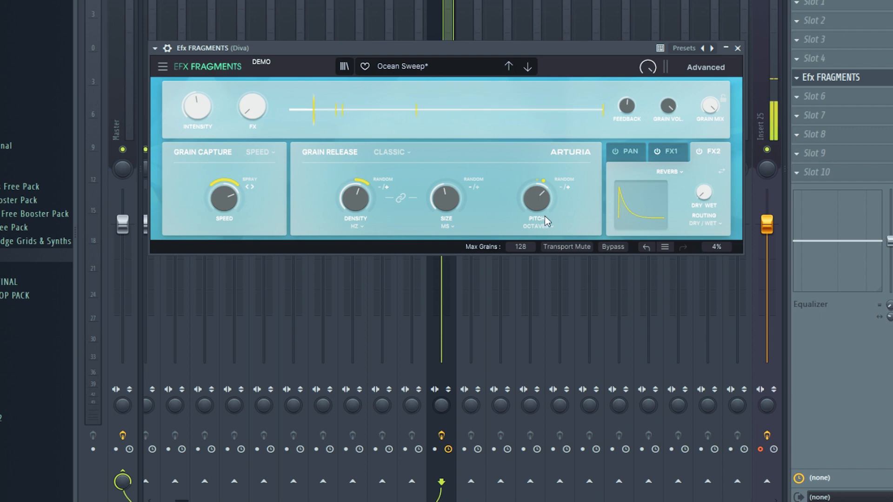
Slow the grain capture speed to 0.015x and narrow its spray.
{"action": "mouse_move", "coordinate": [222, 202]}
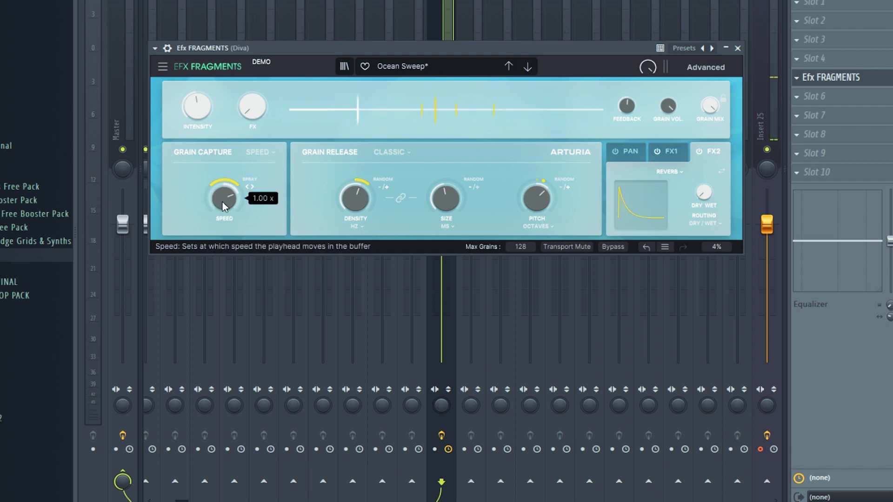
{"action": "mouse_move", "coordinate": [297, 128]}
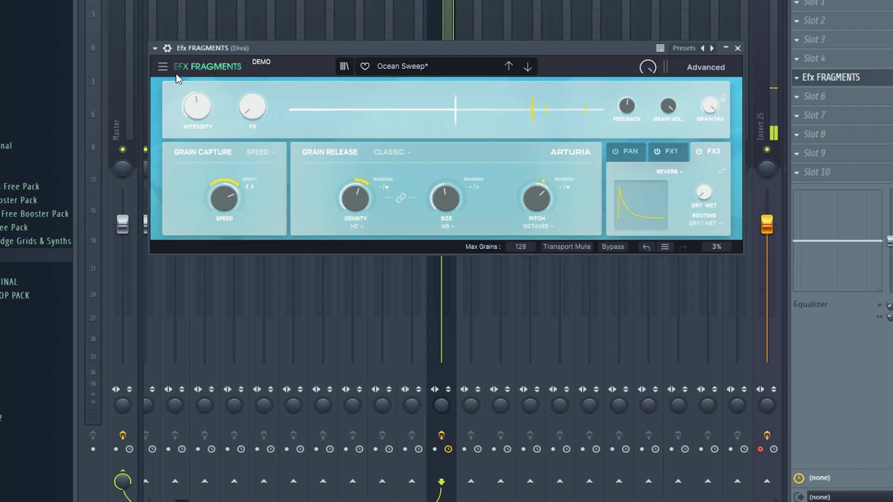
{"action": "left_click_drag", "start_coordinate": [228, 201], "coordinate": [228, 231]}
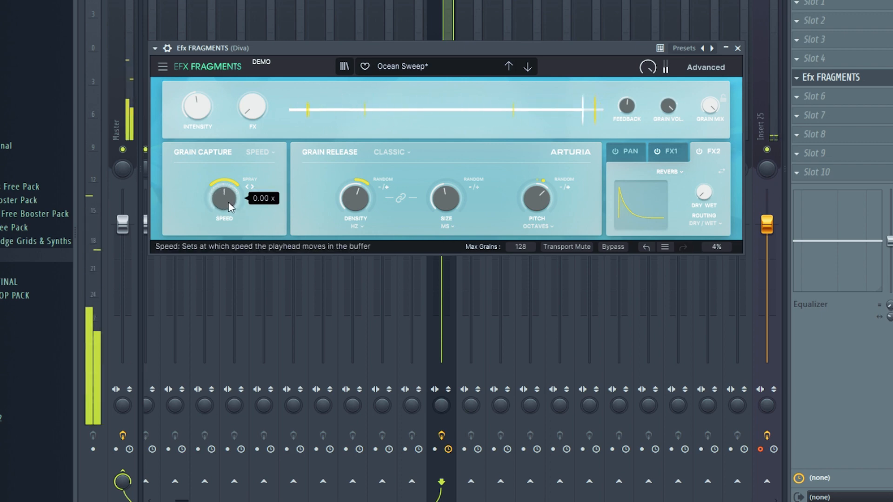
{"action": "mouse_move", "coordinate": [229, 207]}
{"action": "left_mouse_down"}
{"action": "mouse_move", "coordinate": [229, 198]}
{"action": "mouse_move", "coordinate": [229, 207]}
{"action": "left_mouse_up"}
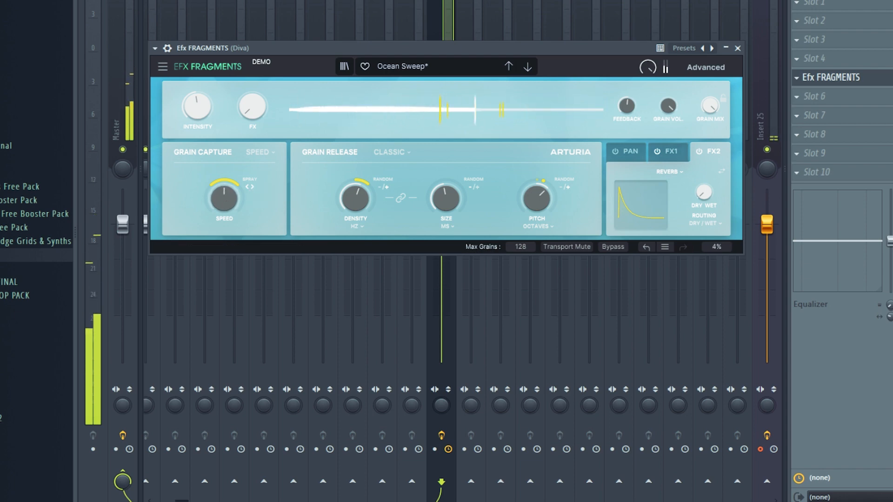
{"action": "mouse_move", "coordinate": [511, 111]}
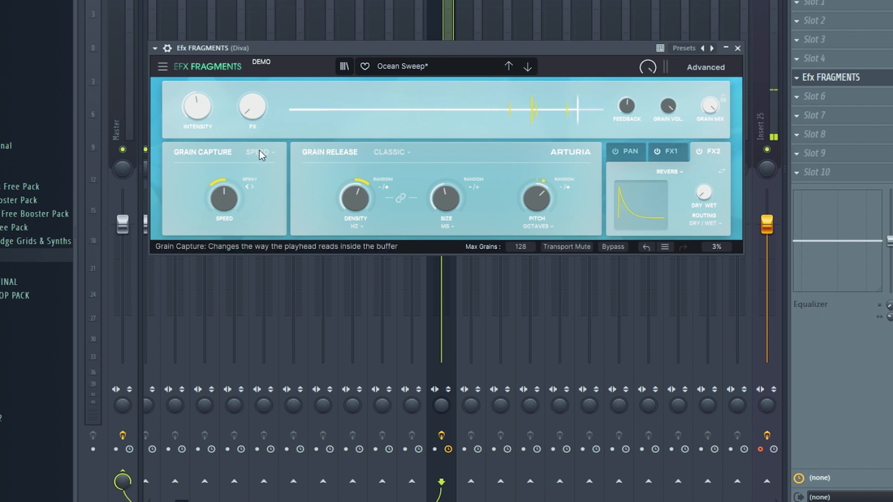
{"action": "left_click_drag", "start_coordinate": [230, 201], "coordinate": [229, 197]}
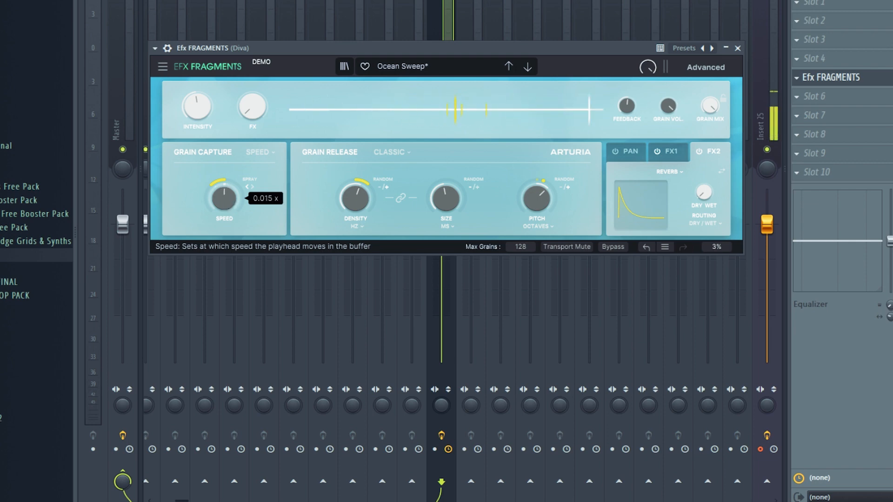
Try the Offset grain capture mode, and change the mode to Manual Scan.
{"action": "left_click", "coordinate": [264, 153]}
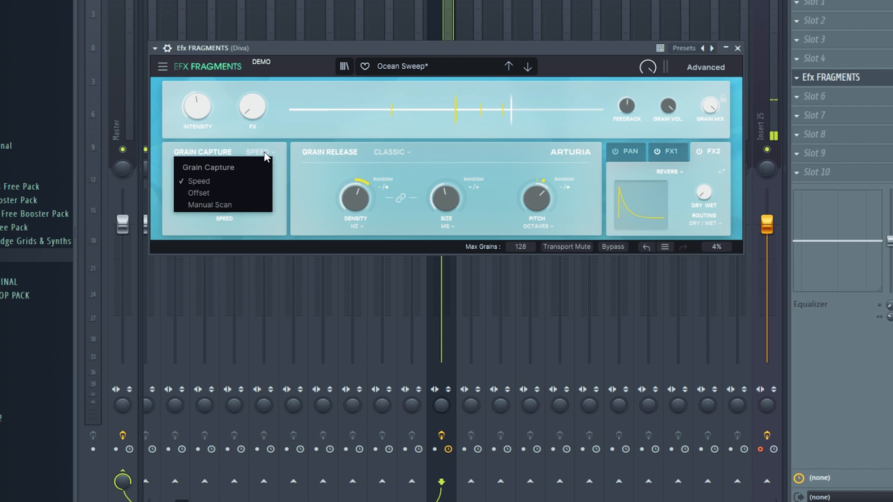
{"action": "left_click", "coordinate": [291, 167]}
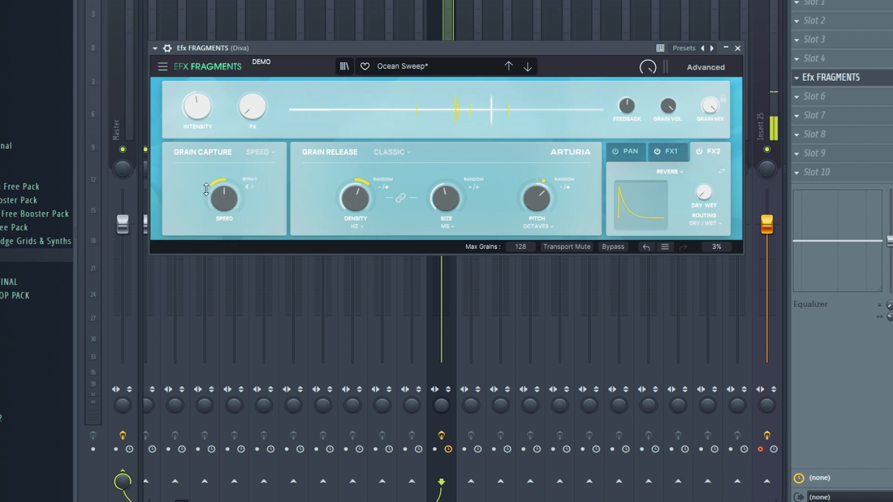
{"action": "left_click", "coordinate": [259, 153]}
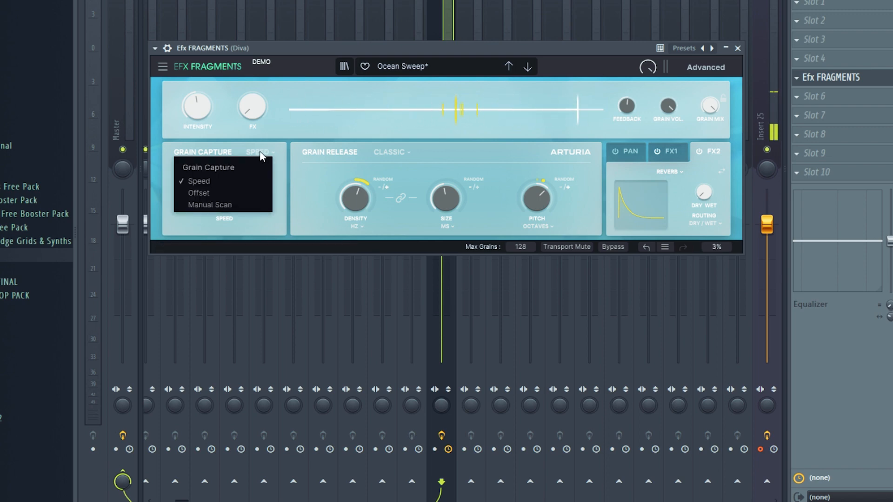
{"action": "left_click", "coordinate": [250, 192]}
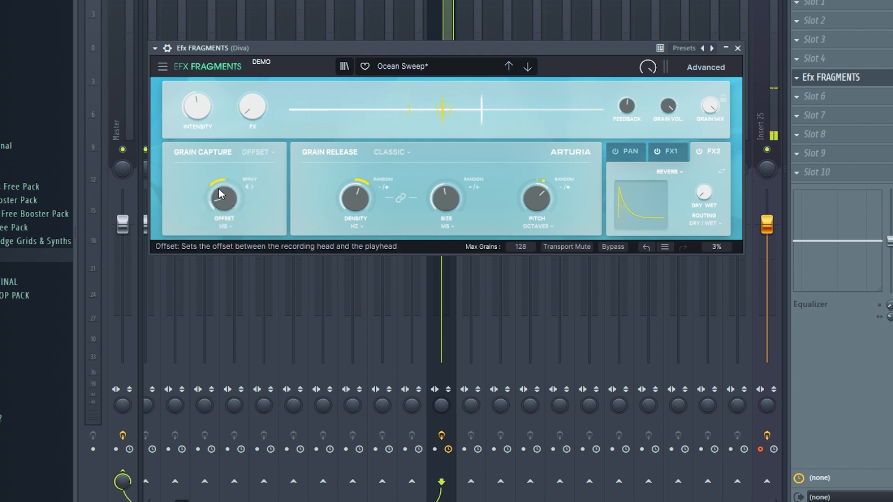
{"action": "left_click", "coordinate": [252, 187]}
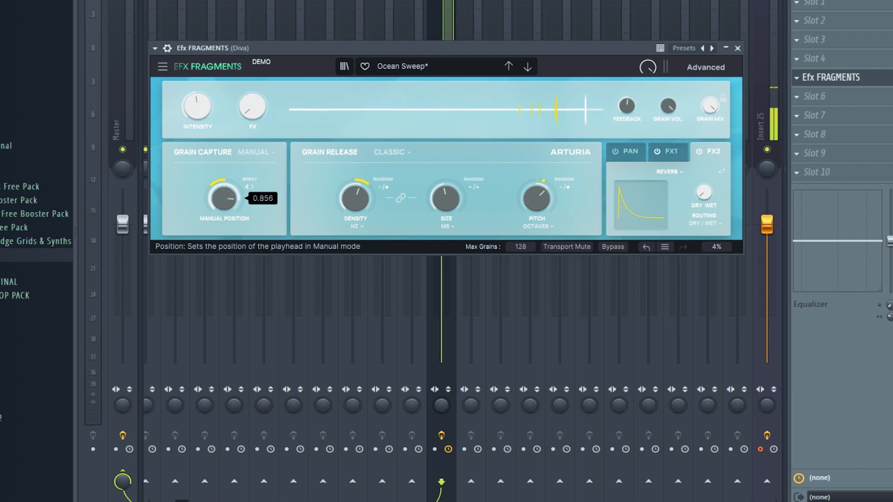
Sweep the manual playhead position through the buffer and leave it about a third of the way in.
{"action": "left_click_drag", "start_coordinate": [224, 199], "coordinate": [224, 221]}
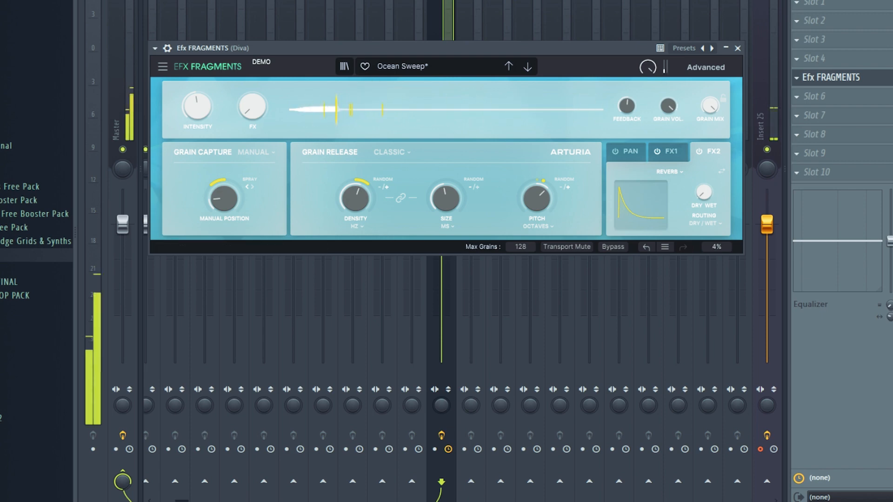
{"action": "mouse_move", "coordinate": [373, 91]}
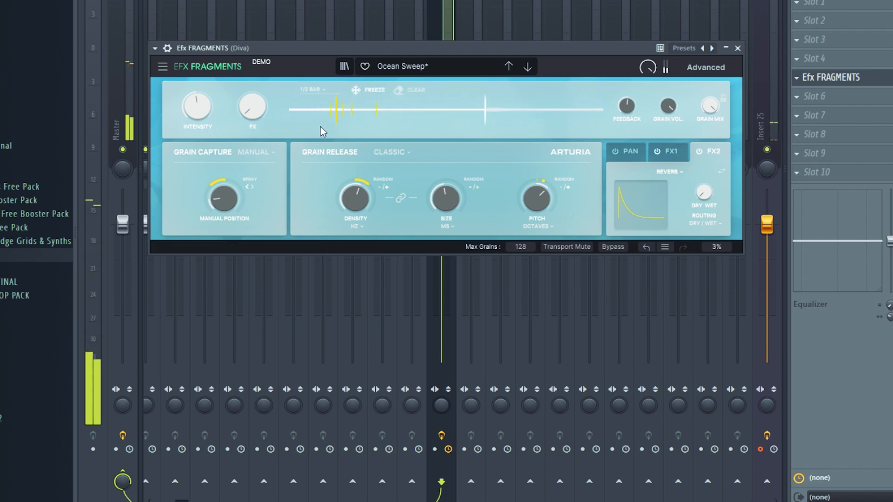
{"action": "left_click_drag", "start_coordinate": [223, 198], "coordinate": [223, 187]}
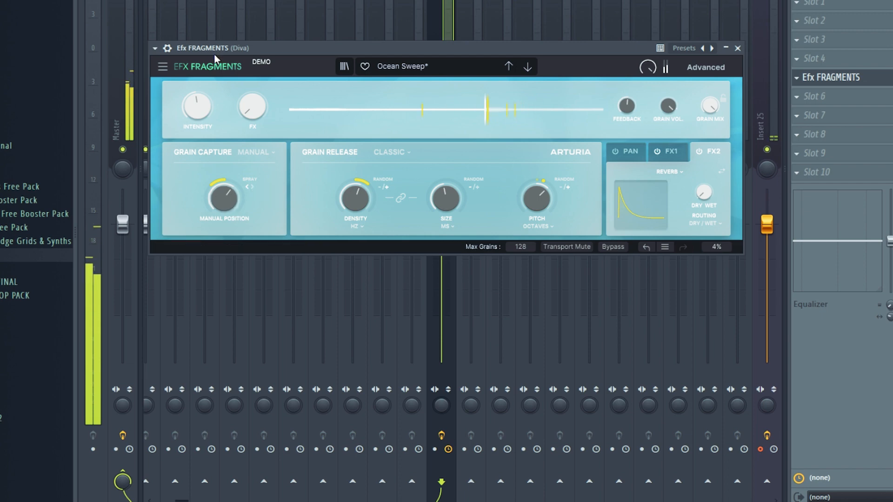
{"action": "mouse_move", "coordinate": [360, 111]}
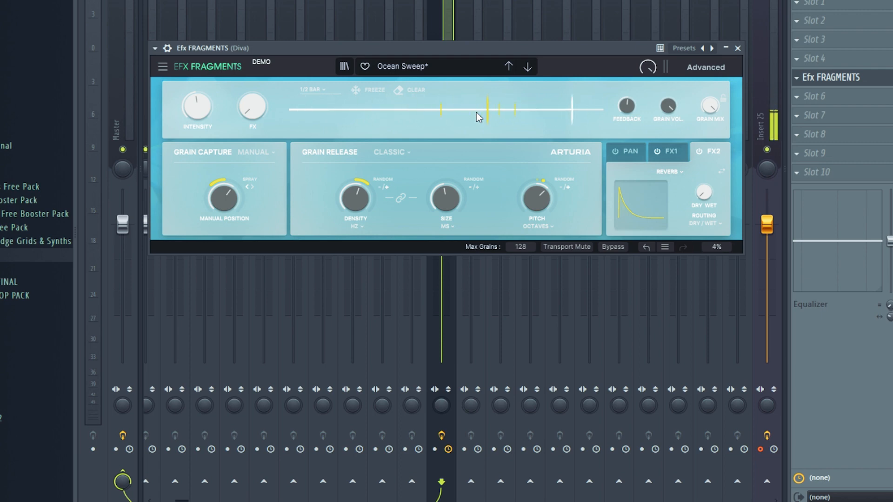
{"action": "left_click_drag", "start_coordinate": [229, 198], "coordinate": [222, 224]}
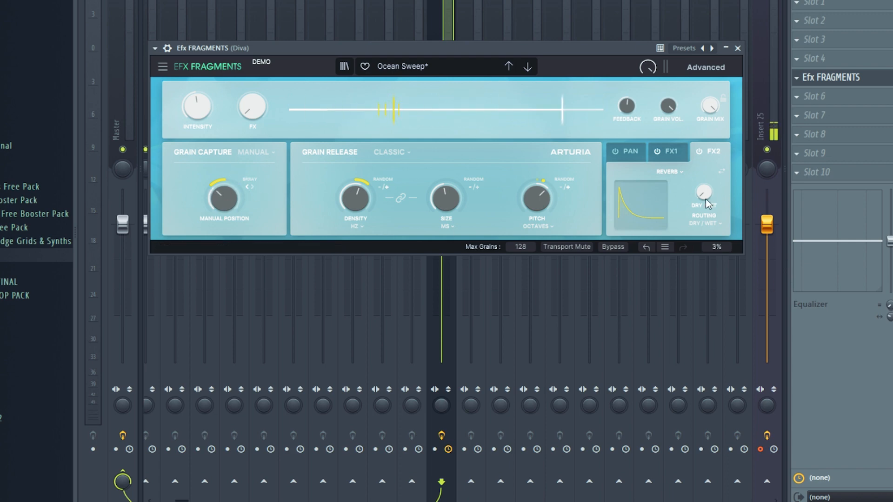
Show the advanced controls and change the grain release mode to Texture.
{"action": "left_click", "coordinate": [707, 70]}
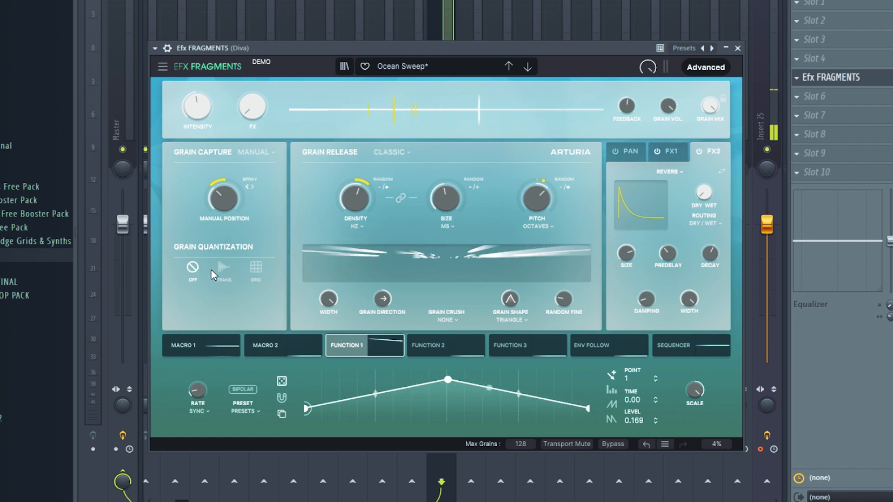
{"action": "left_click", "coordinate": [393, 153]}
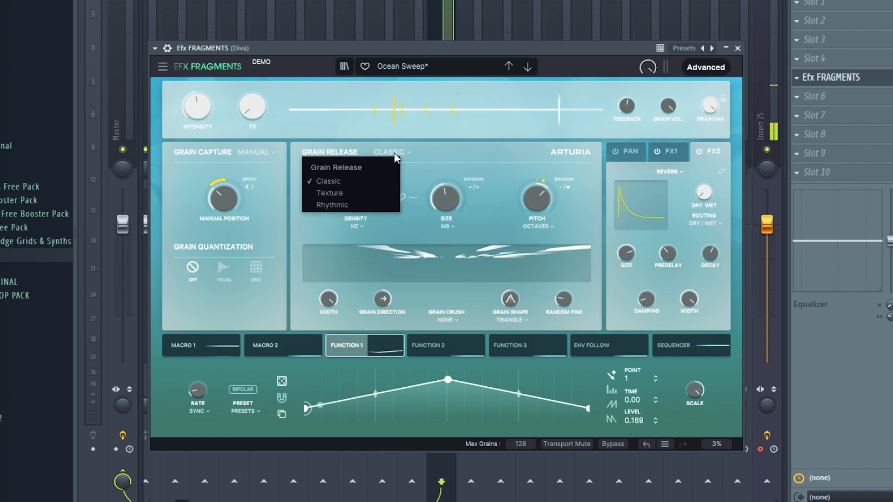
{"action": "left_click", "coordinate": [354, 192]}
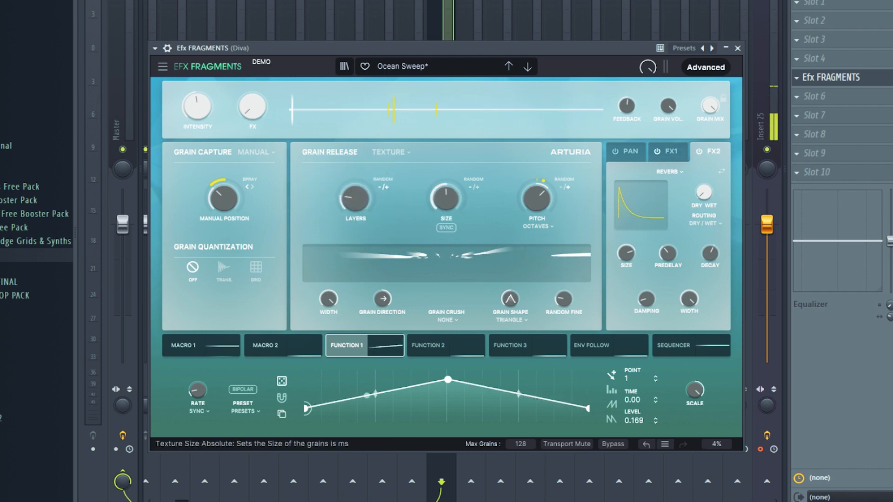
Try a large Texture grain size, raise the layers to a high setting, and bring the grain size back to its midpoint.
{"action": "left_click_drag", "start_coordinate": [446, 198], "coordinate": [446, 163]}
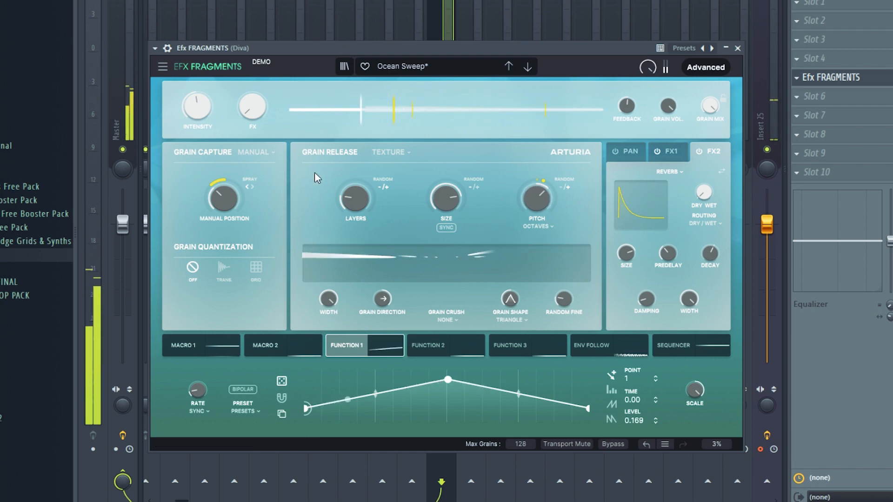
{"action": "mouse_move", "coordinate": [355, 199]}
{"action": "left_mouse_down"}
{"action": "mouse_move", "coordinate": [355, 173]}
{"action": "mouse_move", "coordinate": [356, 197]}
{"action": "left_mouse_up"}
{"action": "left_click_drag", "start_coordinate": [443, 202], "coordinate": [443, 223]}
{"action": "mouse_move", "coordinate": [536, 200]}
{"action": "left_mouse_down"}
{"action": "mouse_move", "coordinate": [535, 219]}
{"action": "mouse_move", "coordinate": [536, 204]}
{"action": "left_mouse_up"}
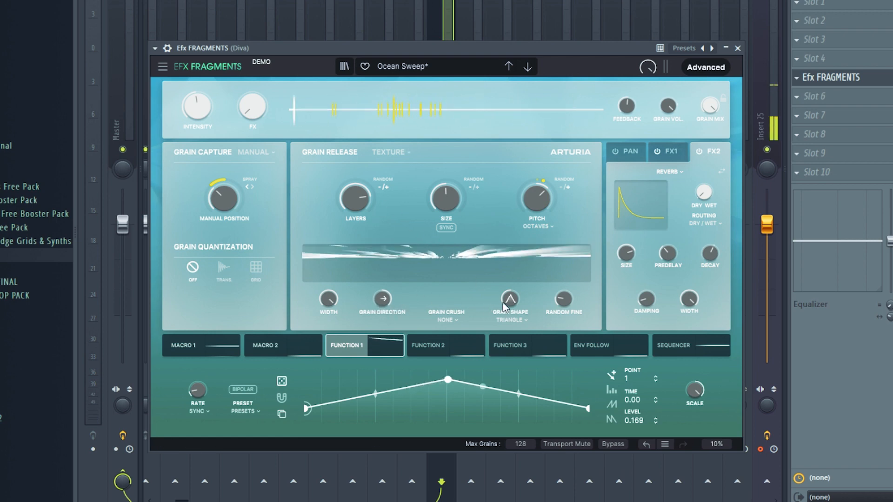
Change the grain release mode to Rhythmic and alter the grain repeats of sequencer steps 4, 7, 11 and 14.
{"action": "left_click", "coordinate": [389, 152]}
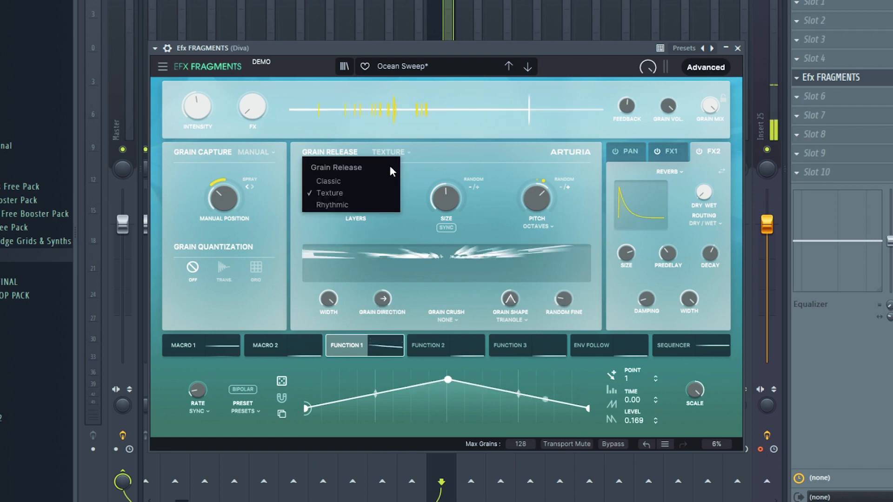
{"action": "left_click", "coordinate": [374, 205]}
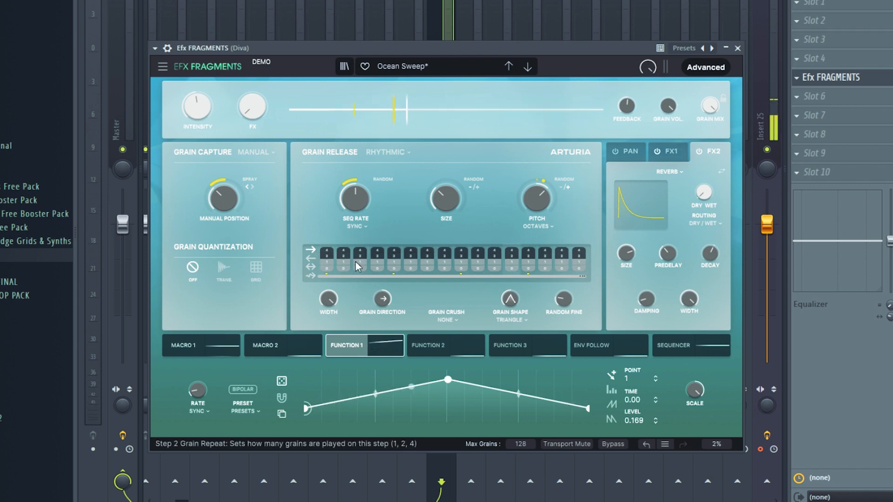
{"action": "left_click", "coordinate": [381, 265]}
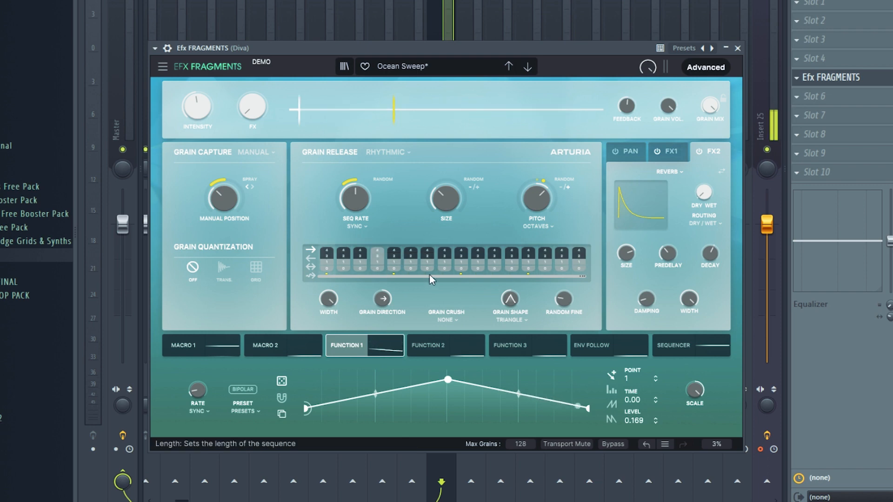
{"action": "left_click", "coordinate": [496, 257]}
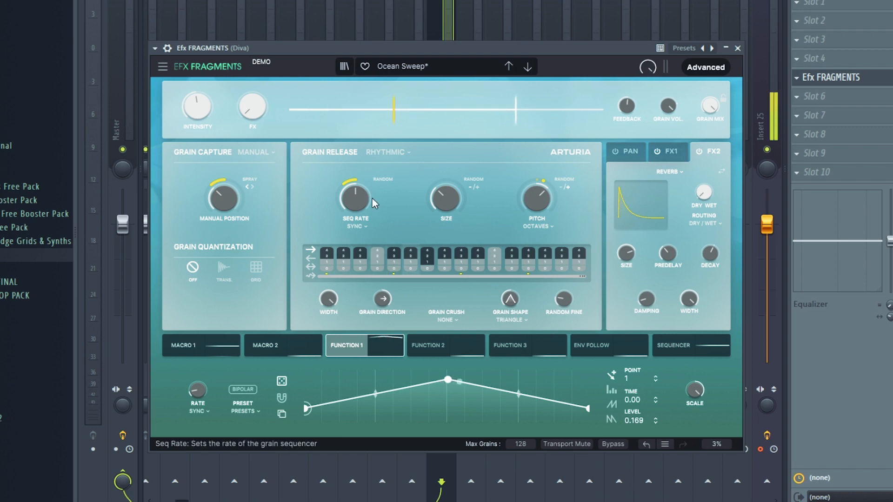
{"action": "left_click", "coordinate": [550, 261]}
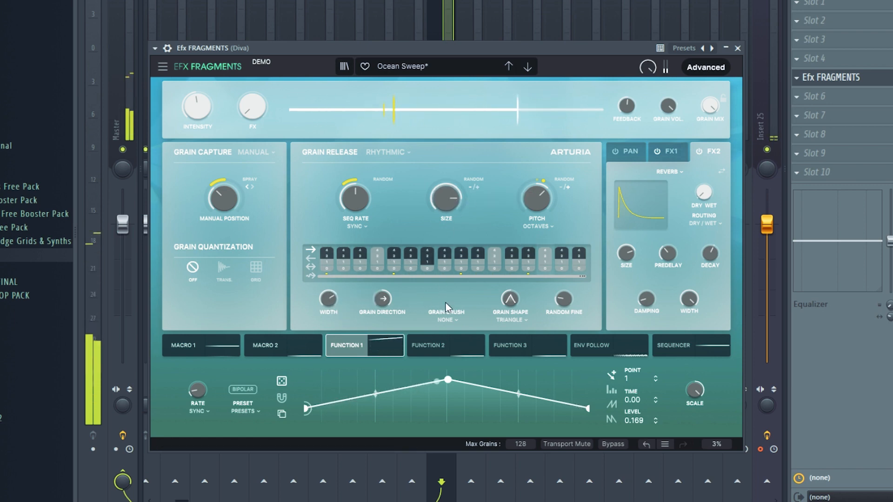
Skew the triangle grain shape to a falling ramp and lower the grain sequencer rate below its midpoint.
{"action": "left_click_drag", "start_coordinate": [511, 300], "coordinate": [510, 366]}
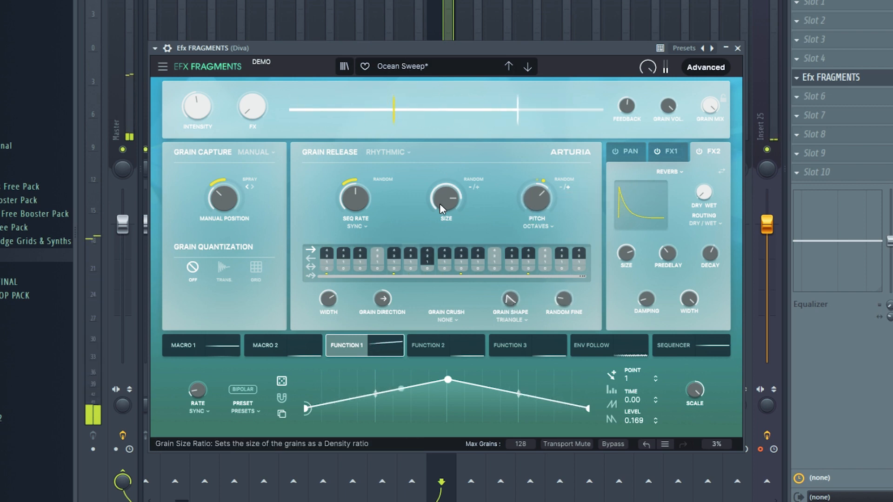
{"action": "mouse_move", "coordinate": [352, 203]}
{"action": "left_mouse_down"}
{"action": "mouse_move", "coordinate": [352, 191]}
{"action": "mouse_move", "coordinate": [353, 210]}
{"action": "left_mouse_up"}
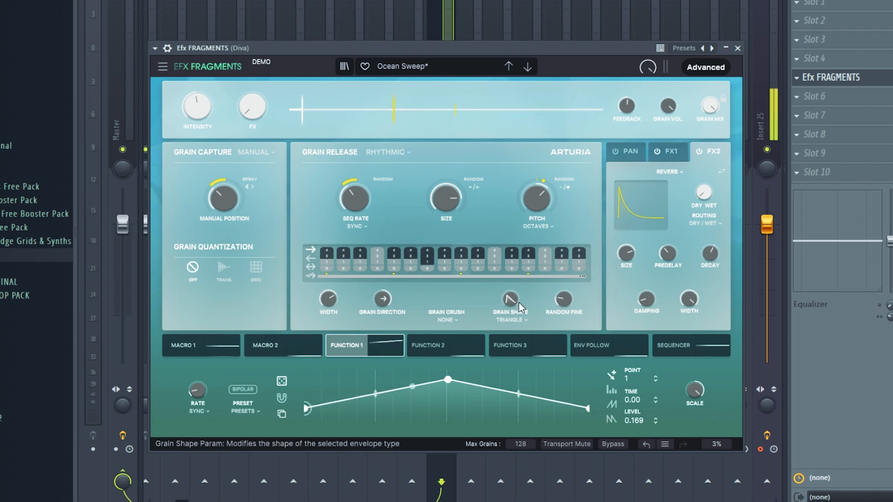
Return the grain shape to a symmetric triangle and reduce the grain width to just above its midpoint.
{"action": "left_click_drag", "start_coordinate": [514, 302], "coordinate": [514, 275]}
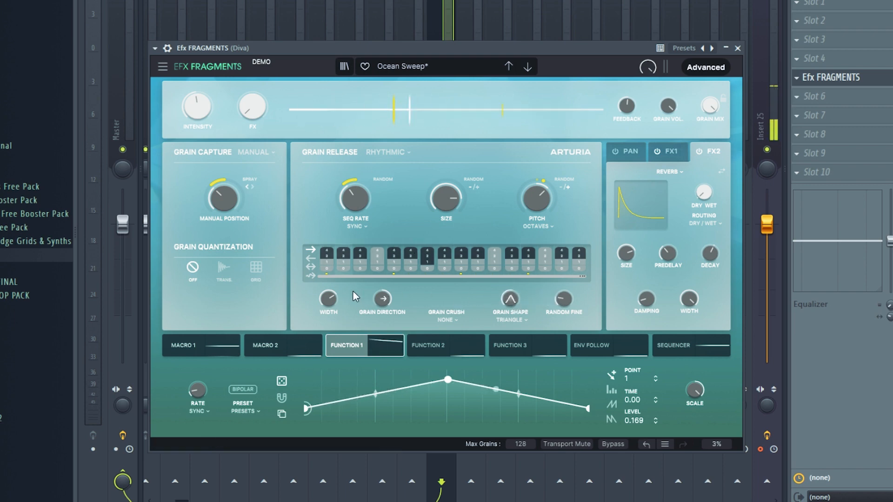
{"action": "left_click_drag", "start_coordinate": [328, 298], "coordinate": [328, 307]}
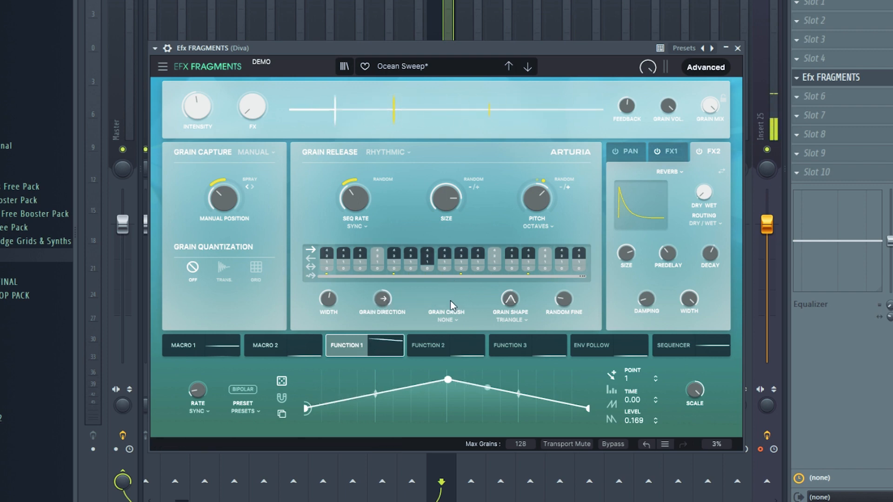
Browse the grain shapes, try the Trapeze shape, and switch the grain shape to Tukey.
{"action": "left_click", "coordinate": [517, 320]}
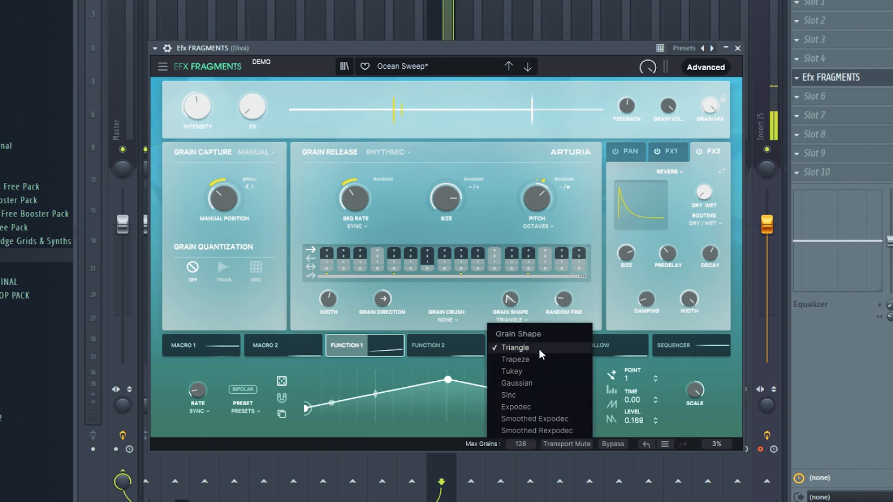
{"action": "left_click", "coordinate": [539, 294]}
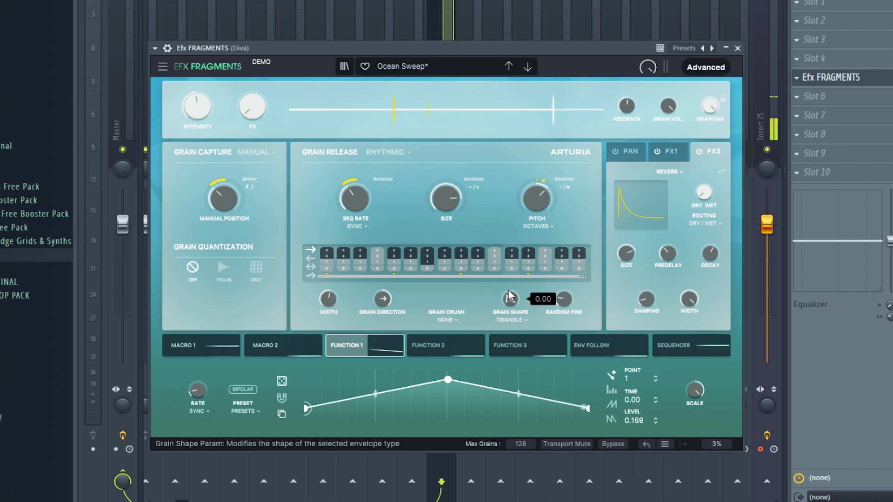
{"action": "left_click", "coordinate": [515, 319]}
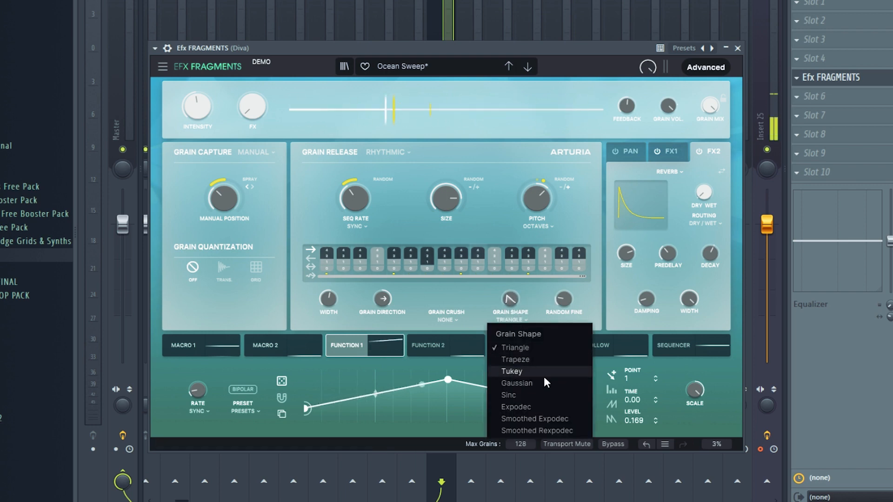
{"action": "left_click", "coordinate": [528, 307]}
{"action": "left_click", "coordinate": [516, 321]}
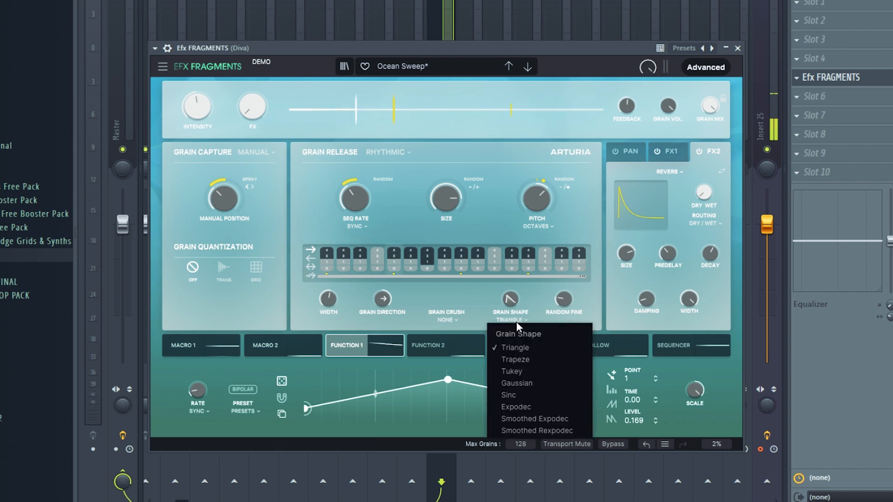
{"action": "left_click", "coordinate": [533, 360]}
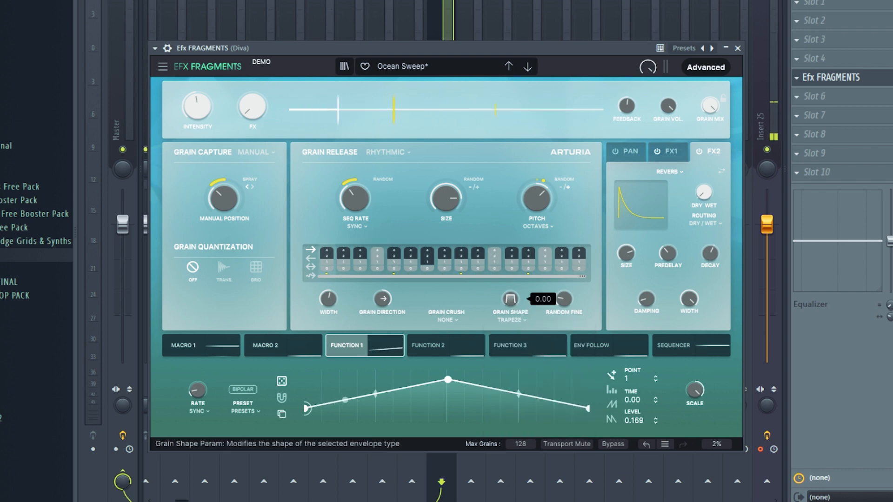
{"action": "left_click", "coordinate": [516, 321]}
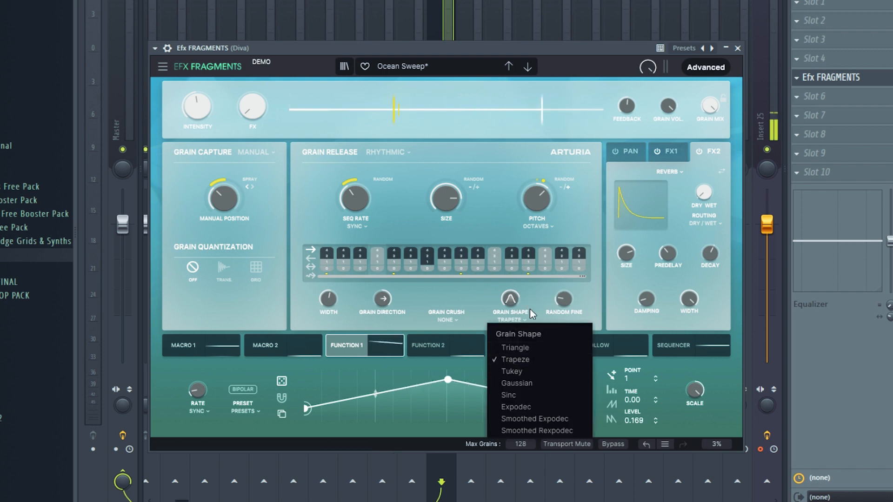
{"action": "left_click", "coordinate": [543, 376]}
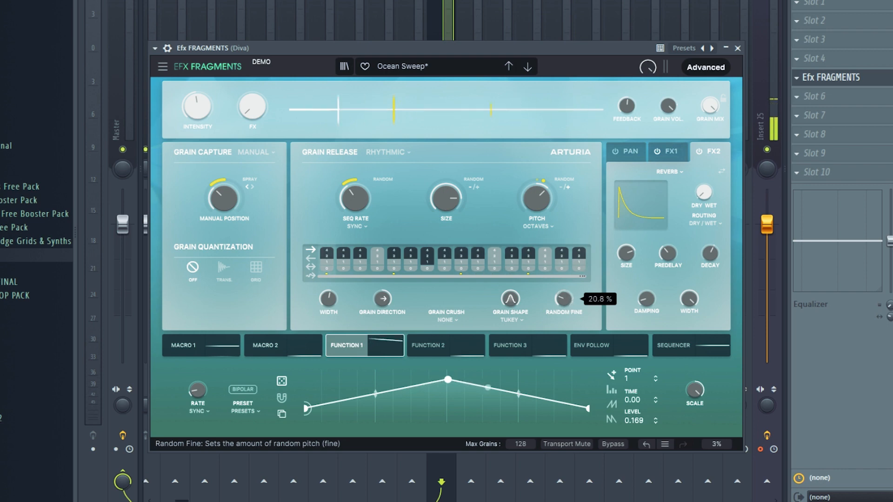
Bring up the envelope follower and slightly raise its sensitivity and rise.
{"action": "left_click", "coordinate": [511, 346]}
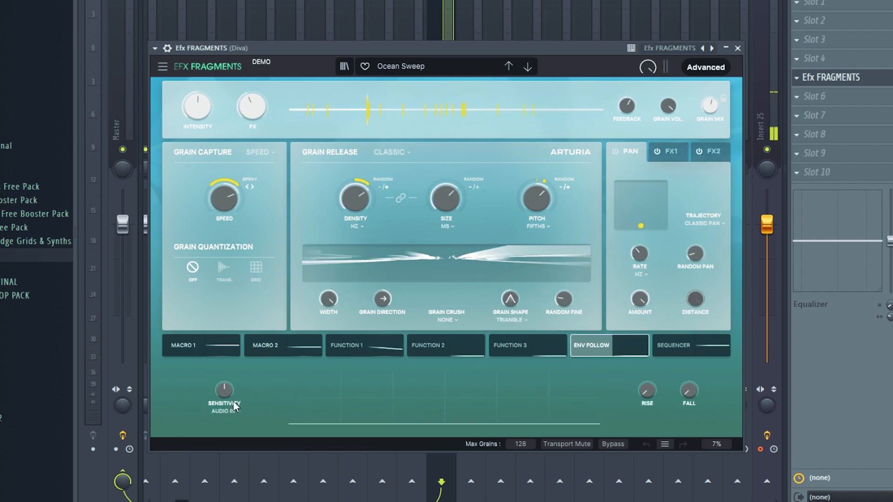
{"action": "left_click_drag", "start_coordinate": [225, 391], "coordinate": [225, 387]}
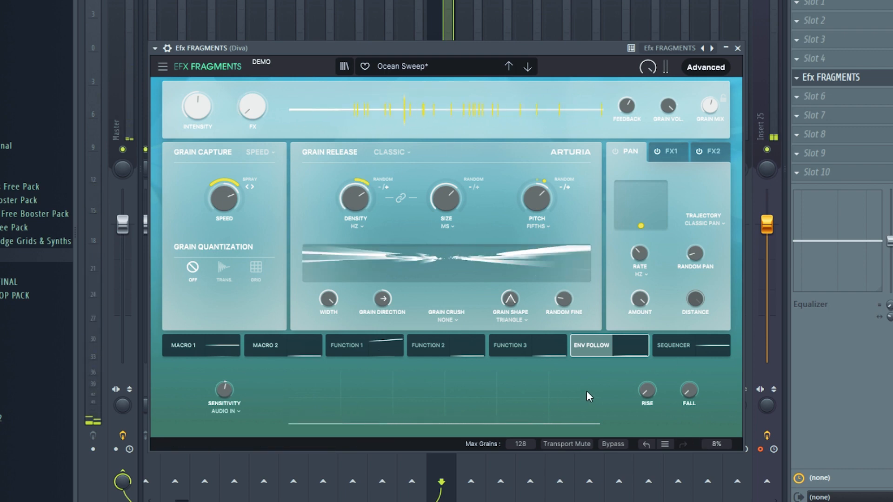
{"action": "left_click_drag", "start_coordinate": [647, 391], "coordinate": [648, 371]}
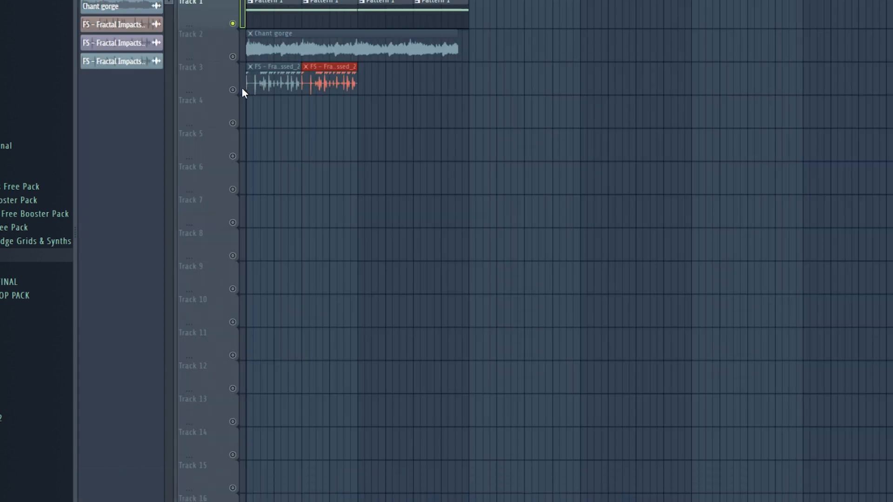
Solo the Fractal Impacts clips on track 3, play them, and switch Efx FRAGMENTS to the 1 Bar Glimmers preset.
{"action": "left_click", "coordinate": [272, 73]}
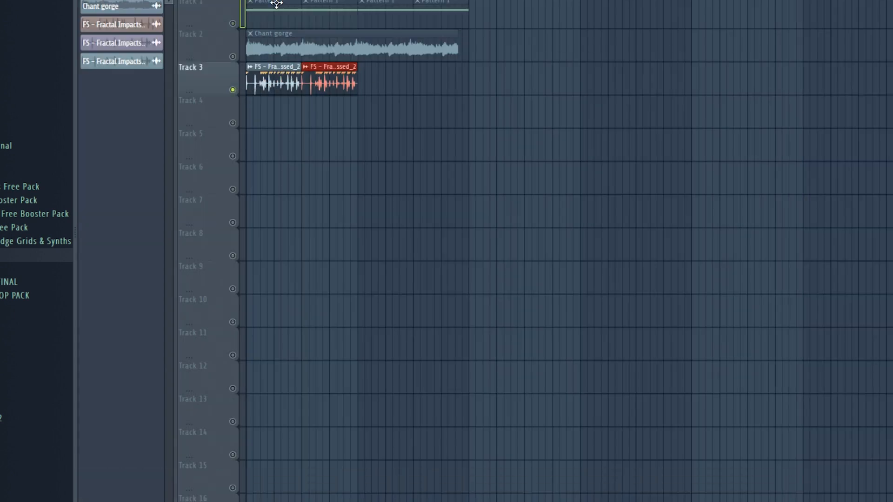
{"action": "key", "text": "space"}
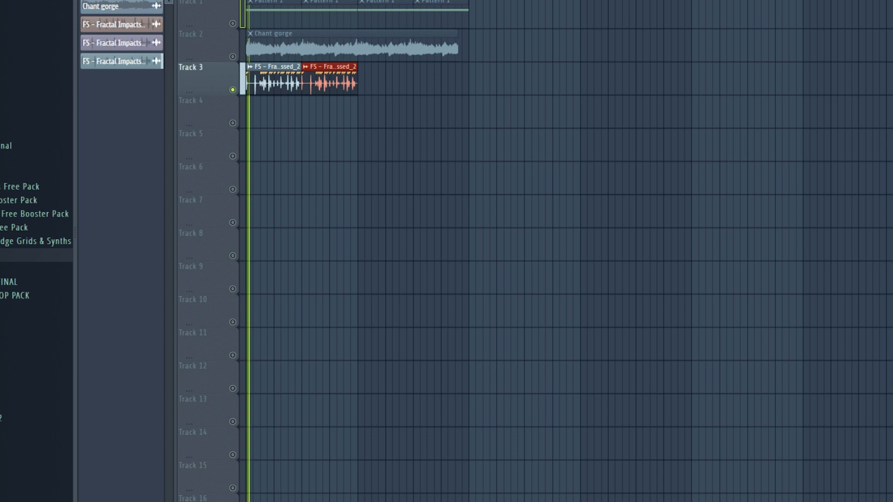
{"action": "key", "text": "F9"}
{"action": "left_click", "coordinate": [837, 77]}
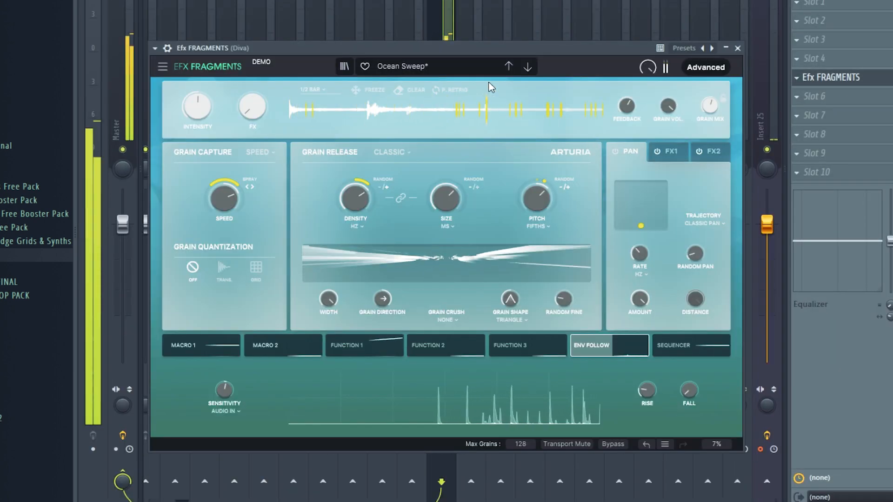
{"action": "left_click", "coordinate": [527, 67]}
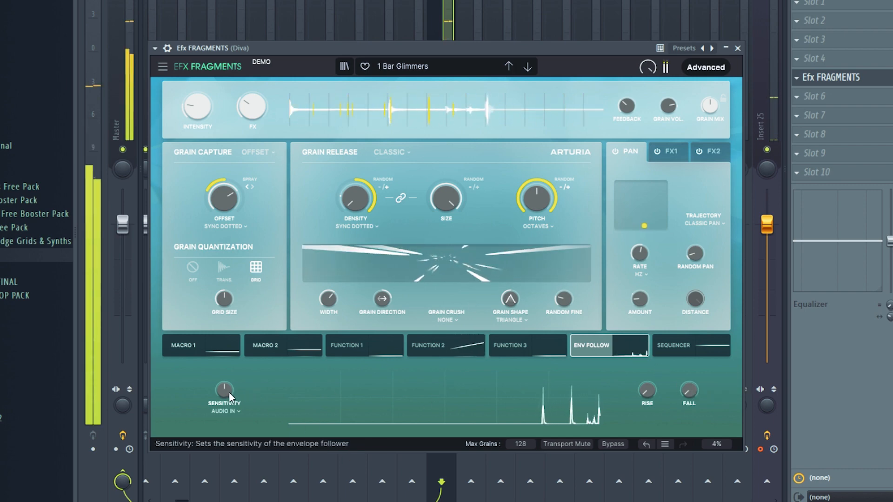
Set the envelope follower's sensitivity to 14.0 dB and lengthen its fall slightly.
{"action": "left_click_drag", "start_coordinate": [229, 396], "coordinate": [229, 385]}
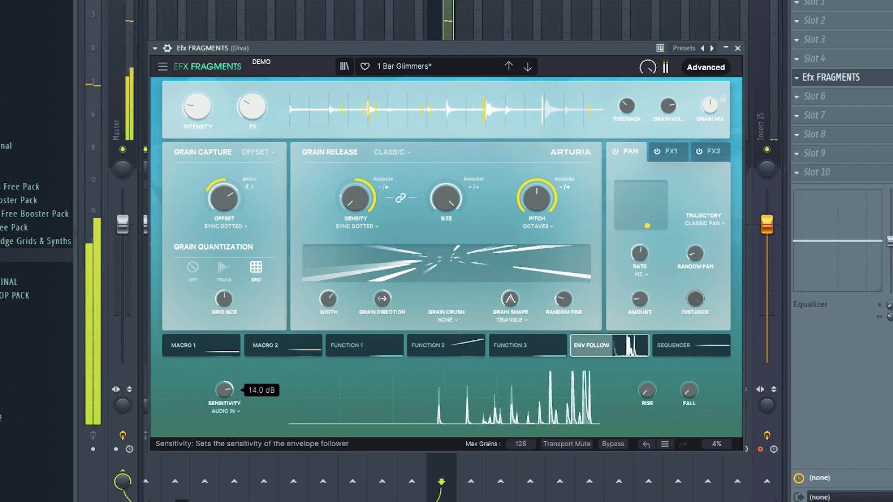
{"action": "mouse_move", "coordinate": [693, 391]}
{"action": "left_mouse_down"}
{"action": "mouse_move", "coordinate": [693, 367]}
{"action": "mouse_move", "coordinate": [693, 380]}
{"action": "left_mouse_up"}
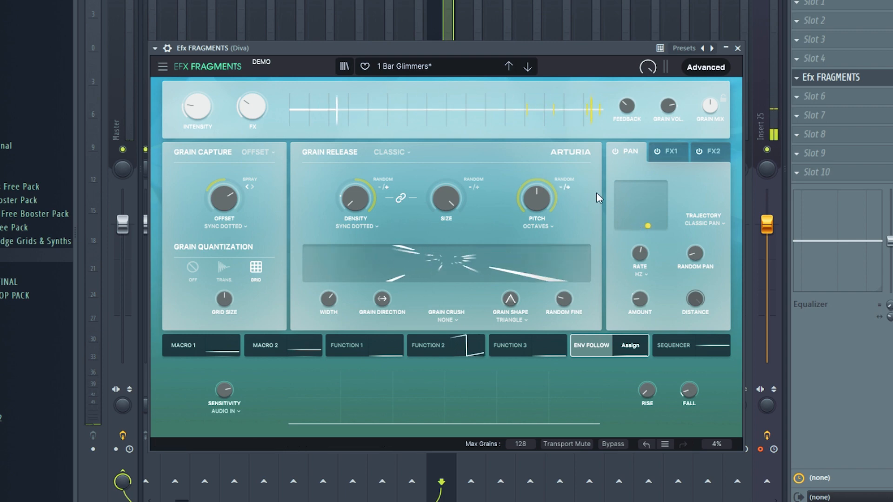
Assign the envelope follower to the grain pitch and adjust the follower's rise and fall during playback.
{"action": "left_click_drag", "start_coordinate": [525, 181], "coordinate": [526, 178]}
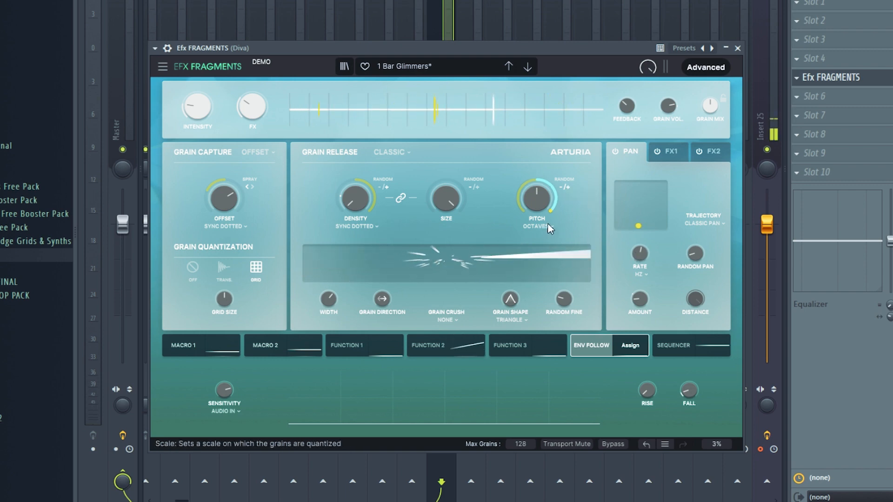
{"action": "key", "text": "space"}
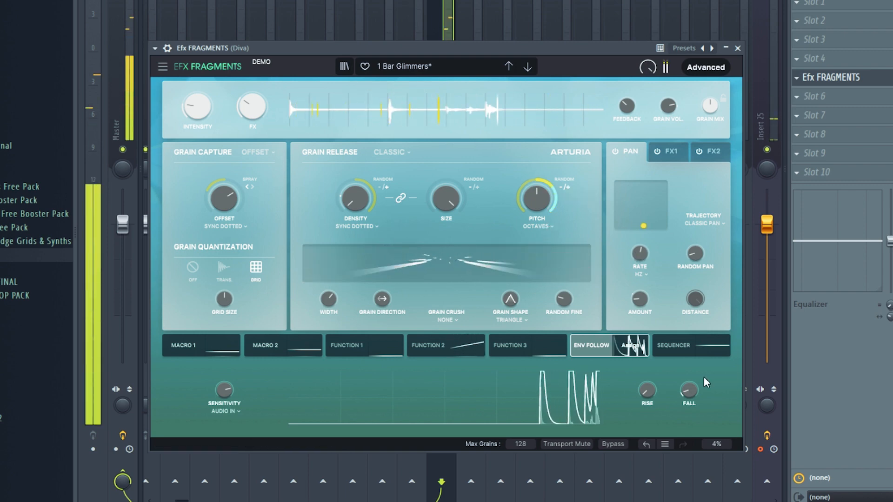
{"action": "left_click_drag", "start_coordinate": [696, 395], "coordinate": [648, 395]}
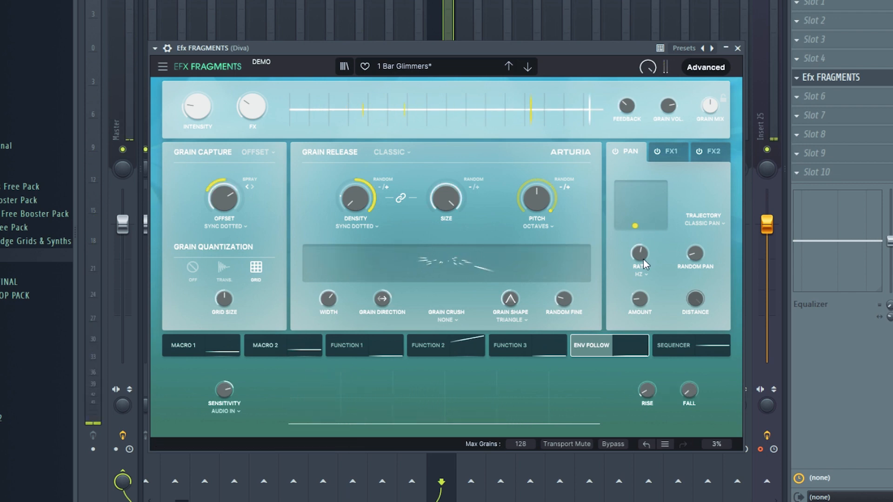
Open the FX2 reverb, assign the envelope follower to its dry/wet amount and reduce the reverb size.
{"action": "left_click", "coordinate": [670, 153]}
{"action": "left_click", "coordinate": [711, 154]}
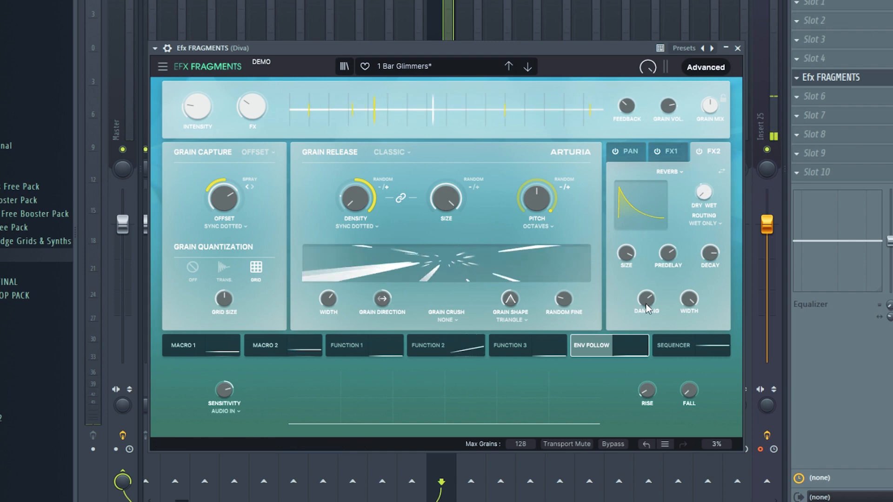
{"action": "left_click_drag", "start_coordinate": [702, 193], "coordinate": [696, 178]}
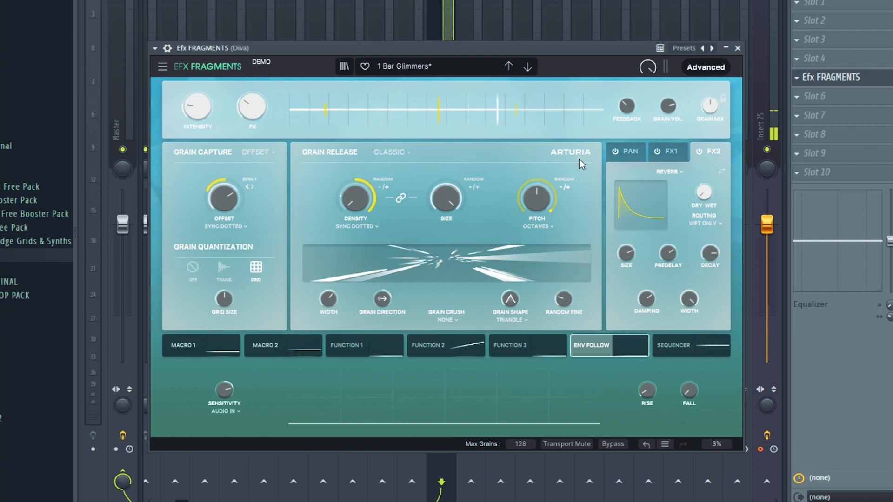
{"action": "left_click", "coordinate": [631, 347]}
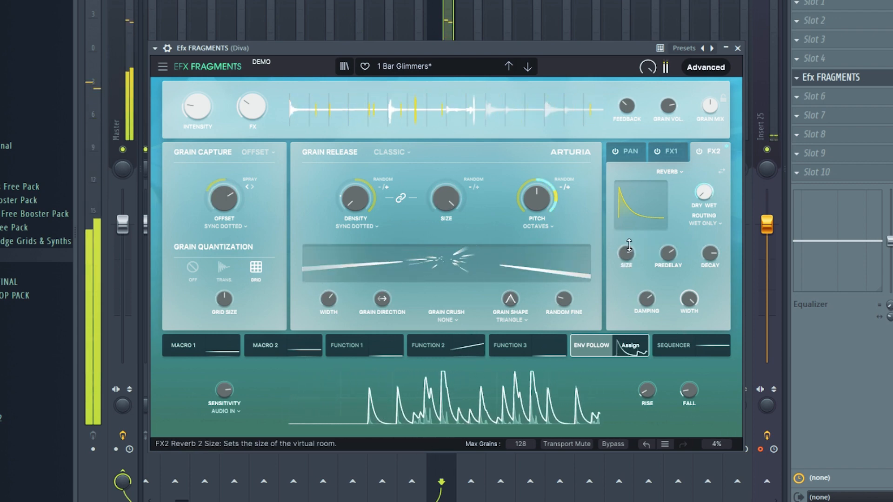
{"action": "left_click_drag", "start_coordinate": [626, 254], "coordinate": [640, 337]}
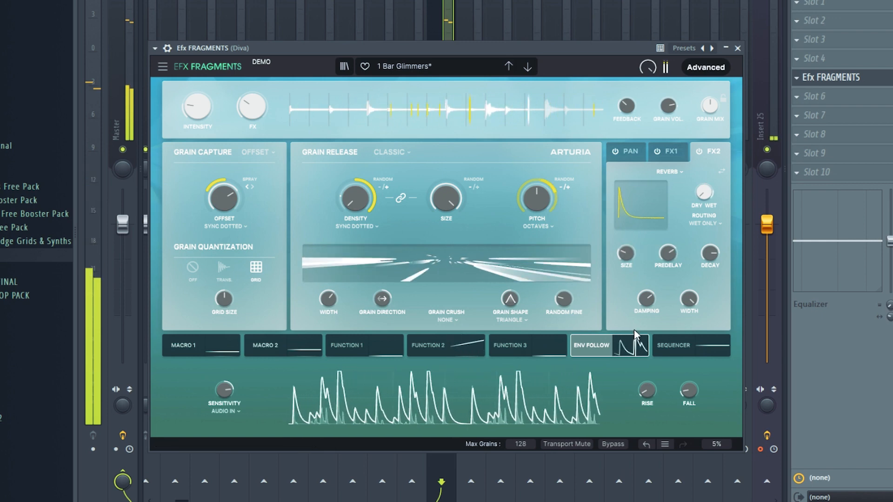
{"action": "left_click_drag", "start_coordinate": [626, 254], "coordinate": [641, 333]}
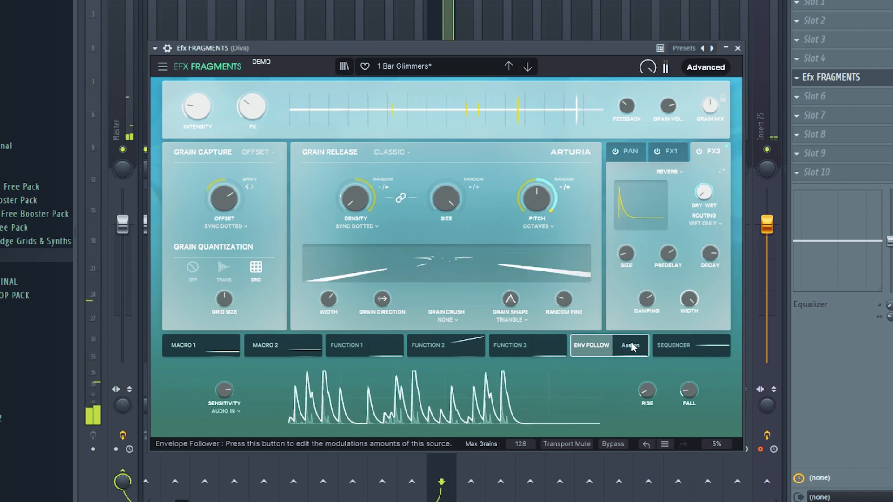
{"action": "left_click", "coordinate": [634, 347]}
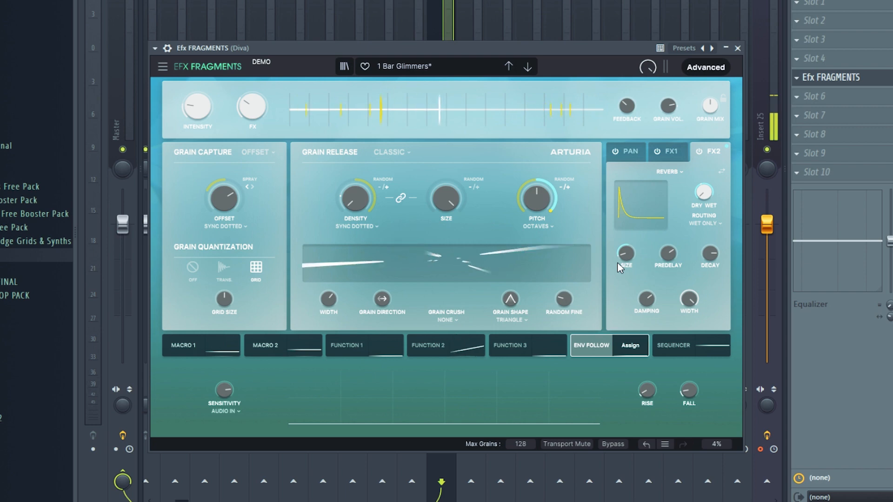
Check the step sequencer and remove the envelope follower's modulation from the grain pitch.
{"action": "left_click", "coordinate": [701, 353]}
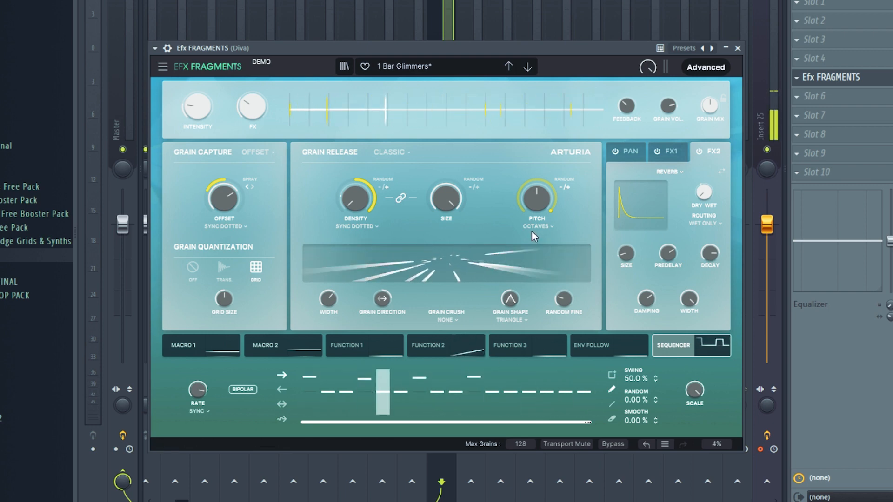
{"action": "left_click", "coordinate": [620, 348]}
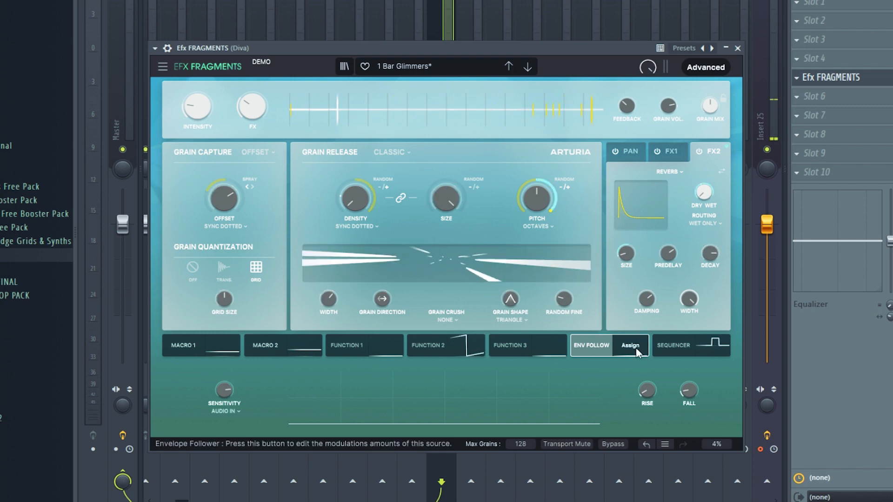
{"action": "left_click", "coordinate": [632, 345]}
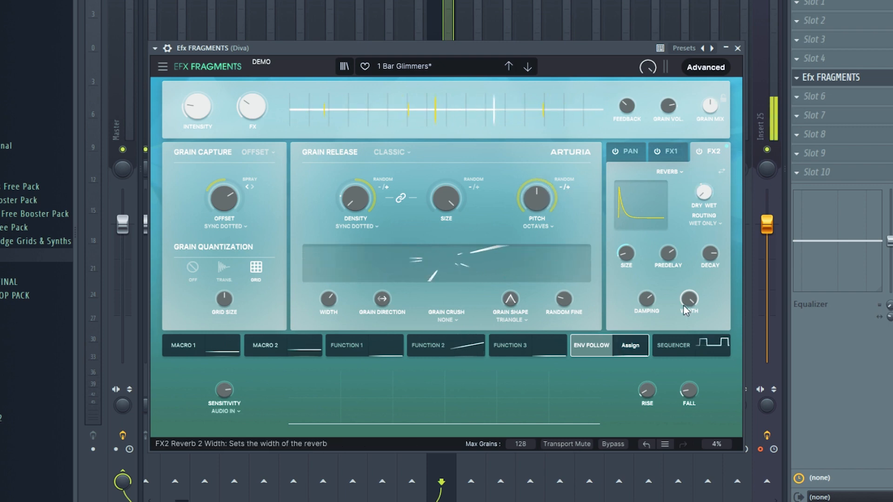
Assign the step sequencer to modulate the FX2 reverb's dry/wet amount.
{"action": "left_click", "coordinate": [676, 347]}
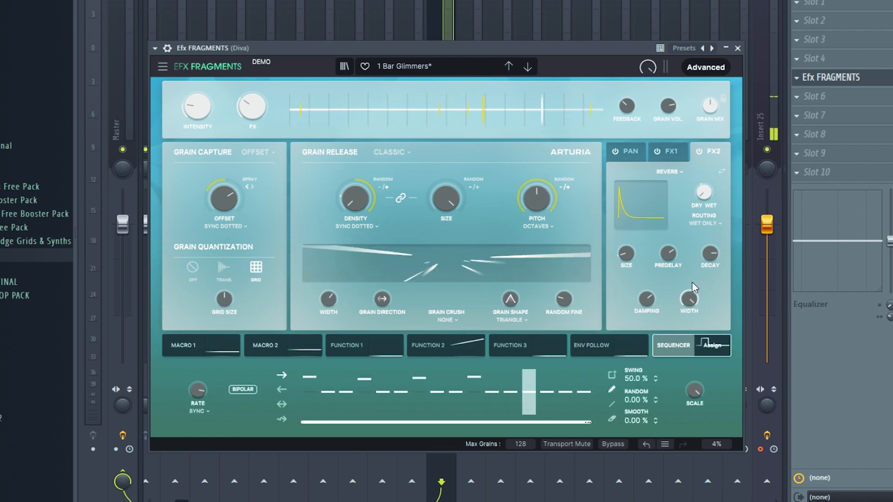
{"action": "mouse_move", "coordinate": [697, 189]}
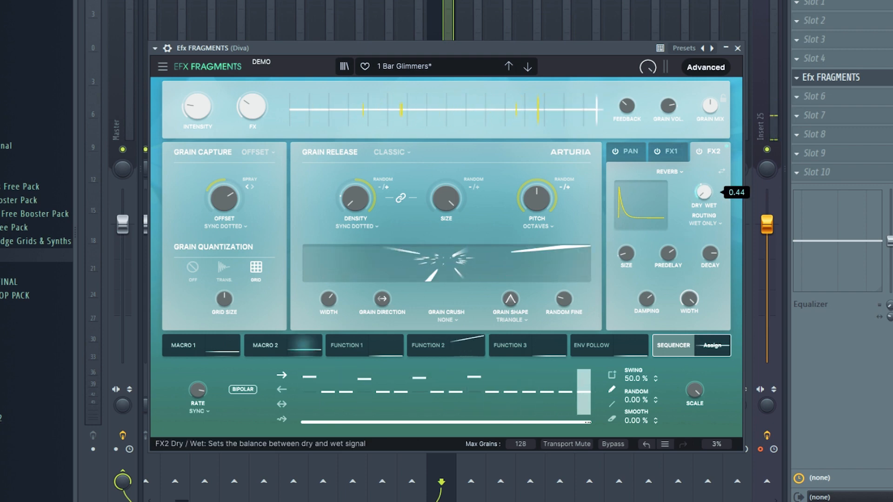
{"action": "left_click_drag", "start_coordinate": [704, 192], "coordinate": [704, 155]}
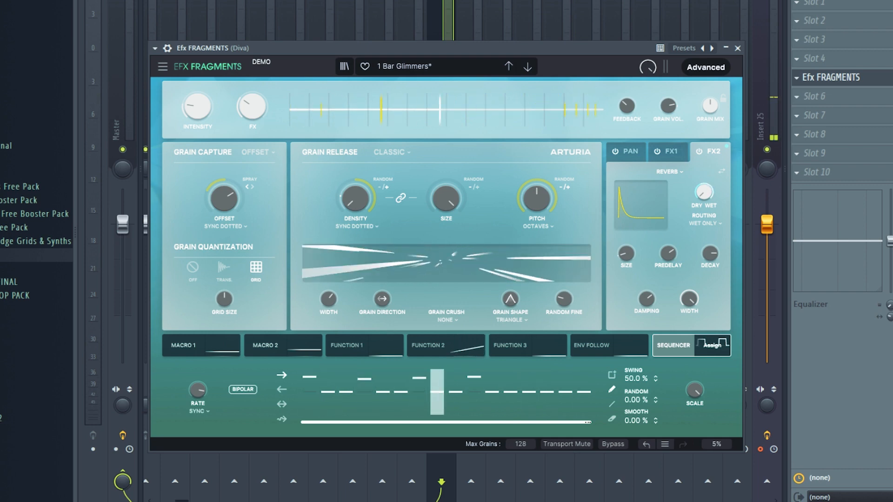
Raise the FX amount to about its midpoint and turn the grain mix up to maximum.
{"action": "left_click_drag", "start_coordinate": [254, 120], "coordinate": [255, 97]}
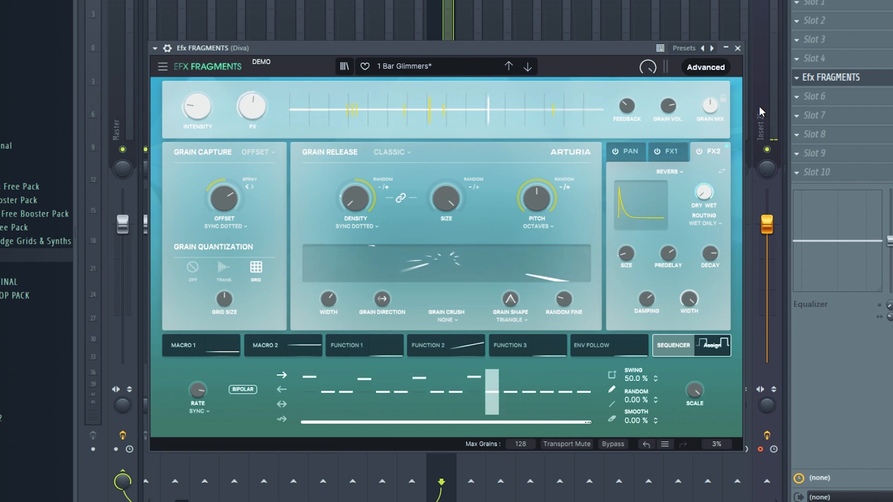
{"action": "left_click_drag", "start_coordinate": [714, 109], "coordinate": [714, 58]}
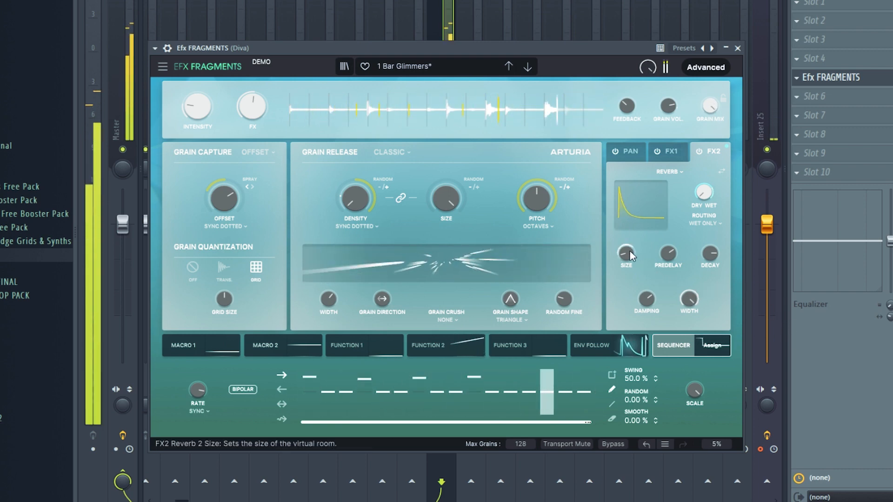
Assign the envelope follower to modulate the FX2 reverb's size.
{"action": "left_click", "coordinate": [626, 344]}
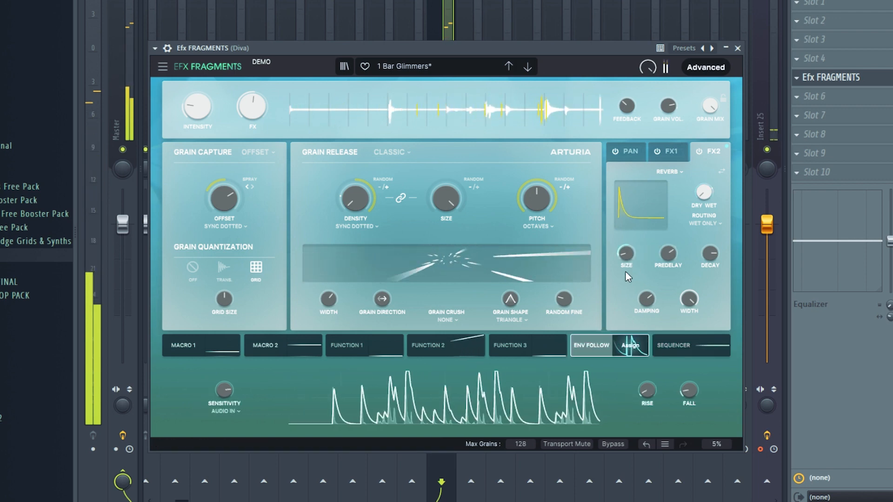
{"action": "left_click_drag", "start_coordinate": [619, 249], "coordinate": [619, 215]}
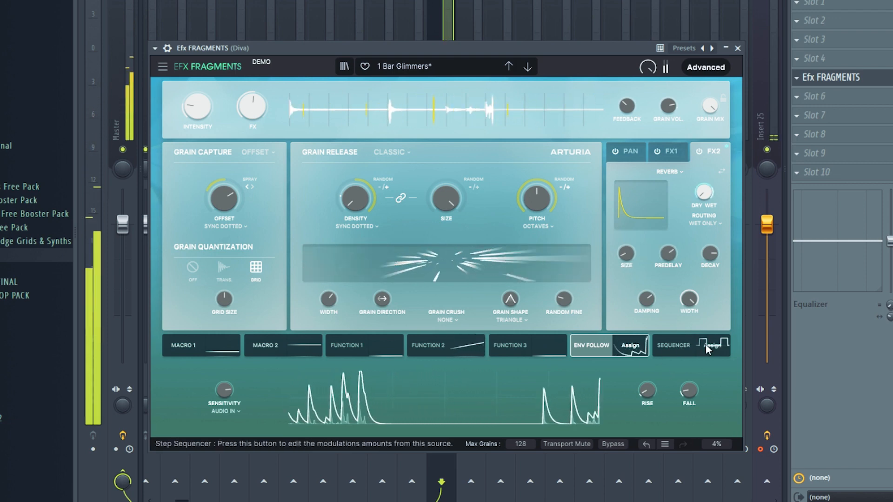
Set the step sequencer's rate to 1/8 and redraw its steps, lowering several of them to the minimum level.
{"action": "left_click", "coordinate": [673, 345]}
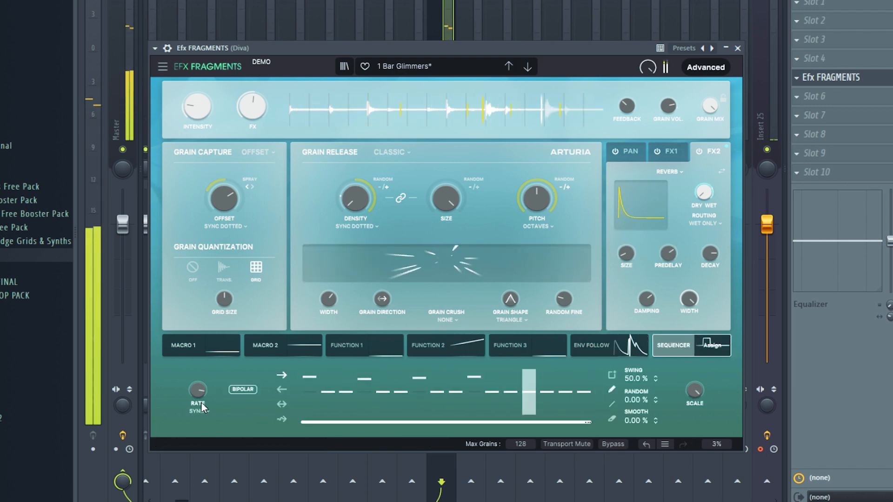
{"action": "mouse_move", "coordinate": [197, 390]}
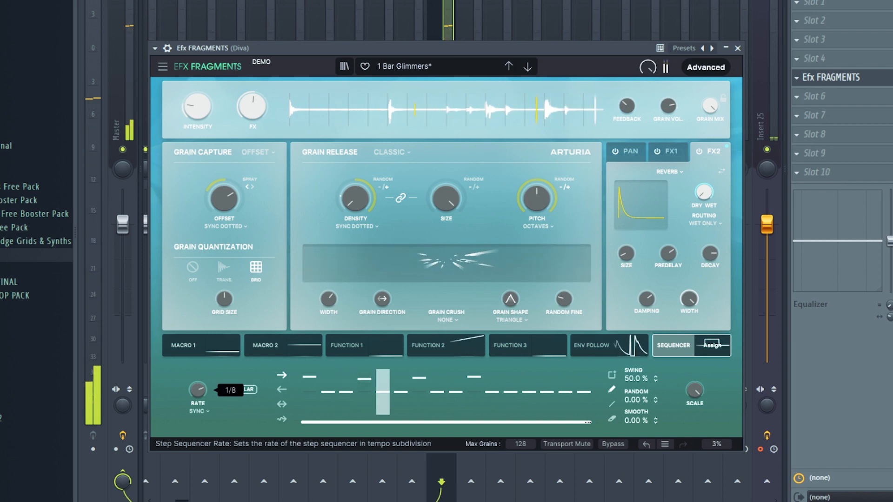
{"action": "left_click", "coordinate": [310, 371]}
{"action": "left_click_drag", "start_coordinate": [327, 393], "coordinate": [343, 427]}
{"action": "left_click_drag", "start_coordinate": [385, 395], "coordinate": [390, 417]}
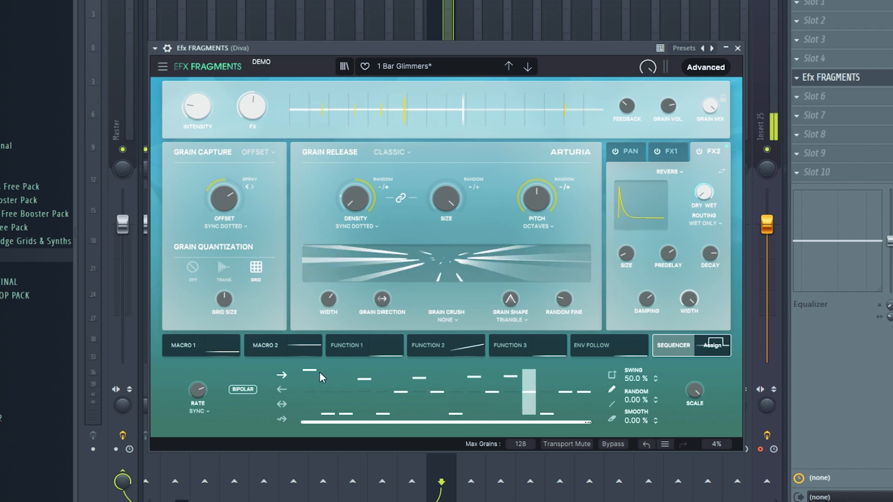
{"action": "mouse_move", "coordinate": [507, 397]}
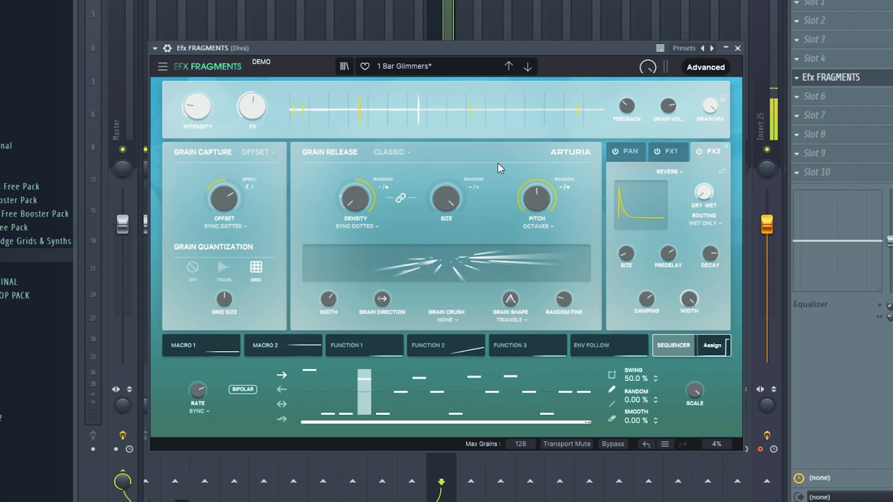
Solo Track 1 with the Pattern 1 clips in the playlist and play it back briefly.
{"action": "key", "text": "F5"}
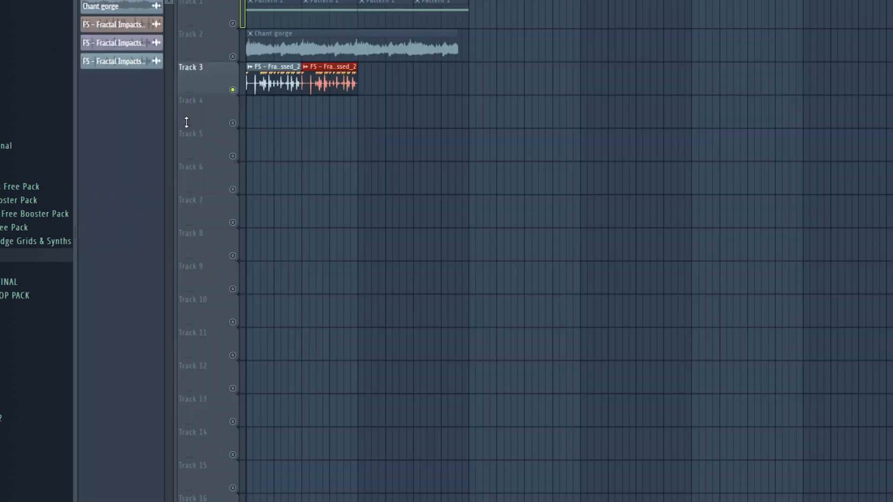
{"action": "left_click", "coordinate": [239, 27]}
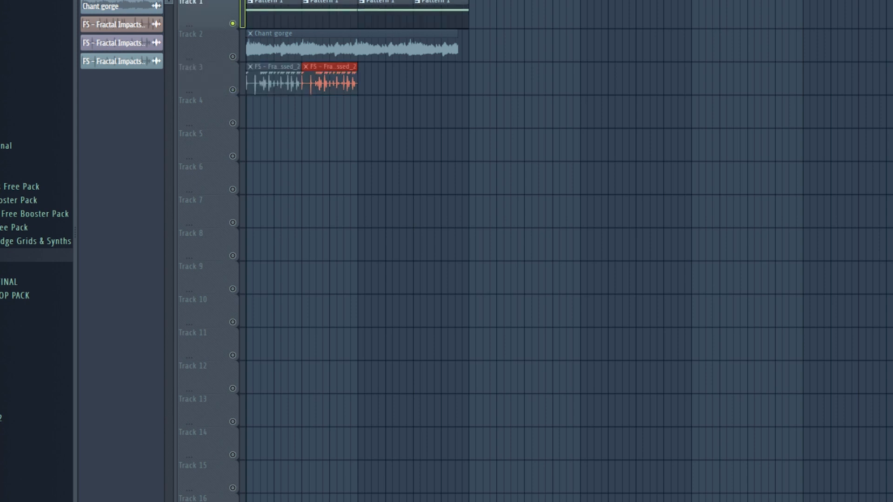
{"action": "key", "text": "F9"}
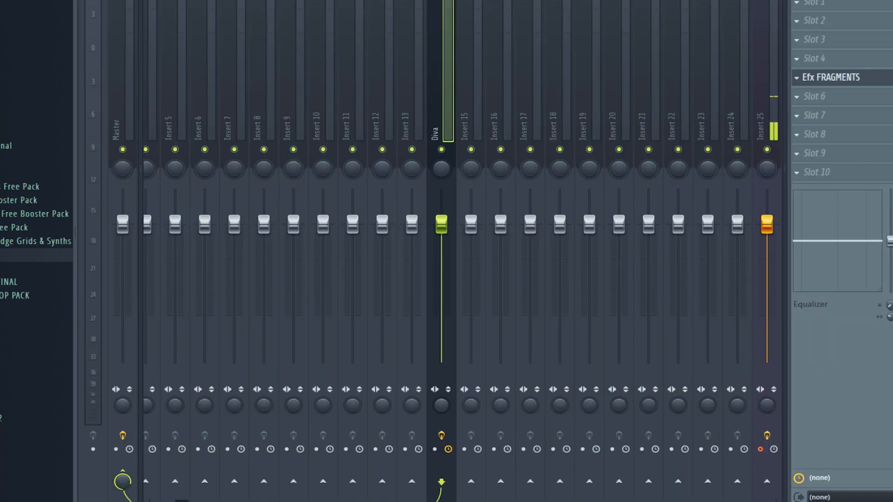
{"action": "key", "text": "F5"}
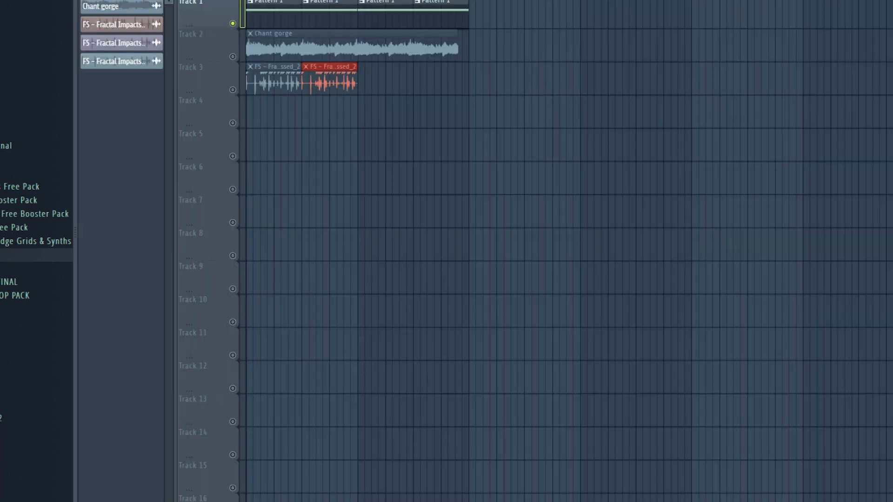
{"action": "key", "text": "space"}
{"action": "key", "text": "space"}
Check the Pigments channel, play the Chant gorge clip on Track 2, and open the Efx FRAGMENTS effect on it.
{"action": "key", "text": "F6"}
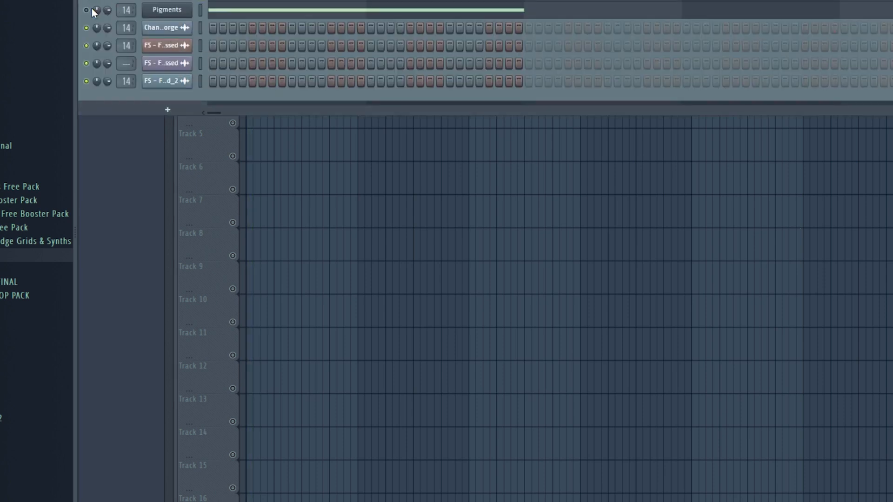
{"action": "left_click", "coordinate": [183, 13]}
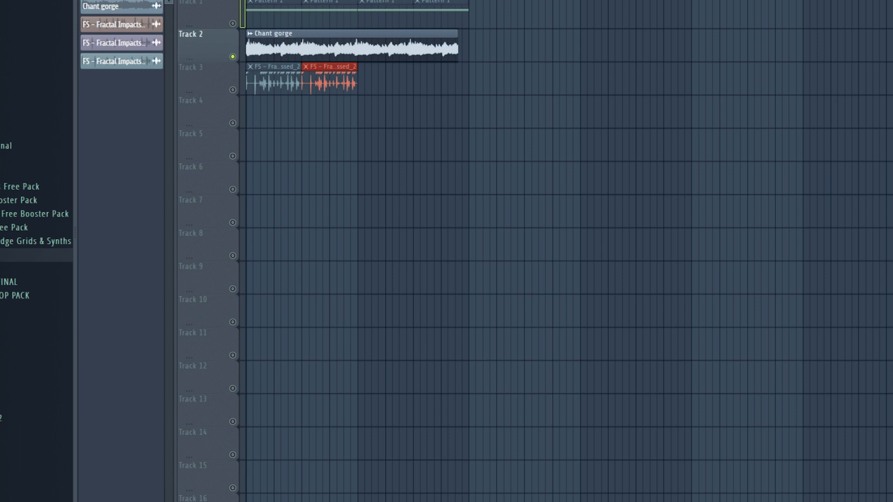
{"action": "key", "text": "space"}
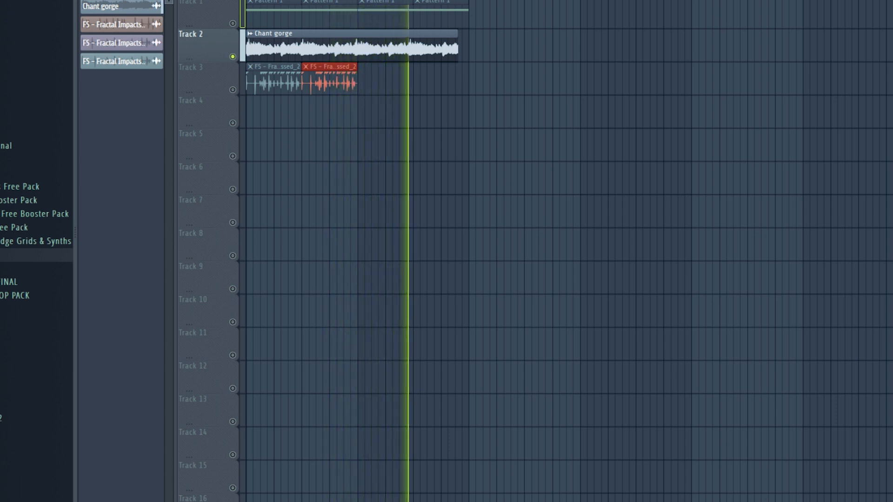
{"action": "key", "text": "space"}
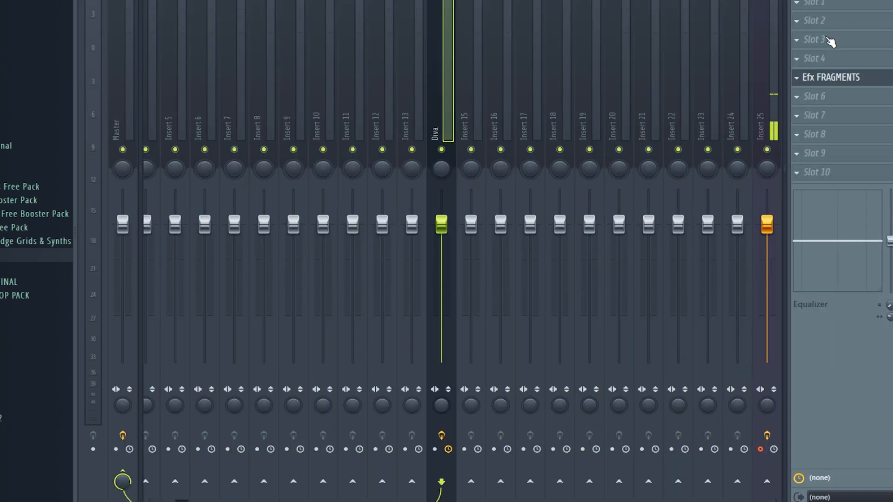
{"action": "left_click", "coordinate": [837, 76]}
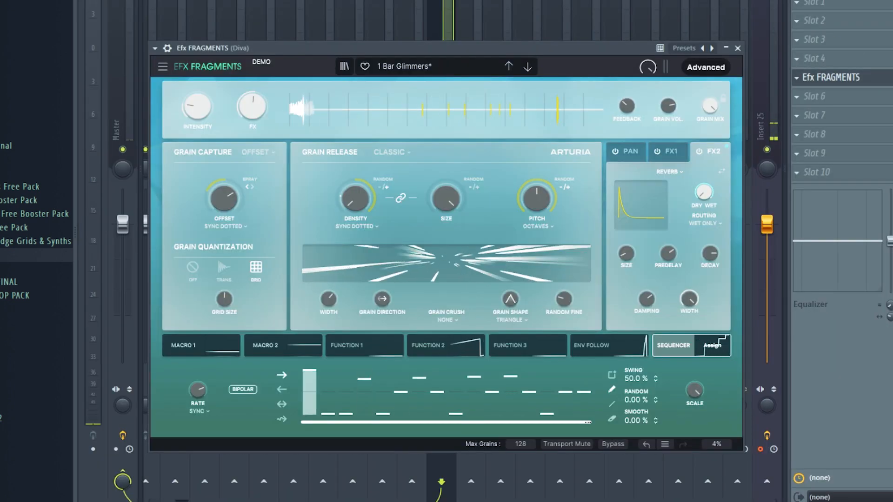
Load the Chaotic Riser preset from the Modulation category and set the effect's master volume to -11.8 dB.
{"action": "left_click", "coordinate": [528, 66]}
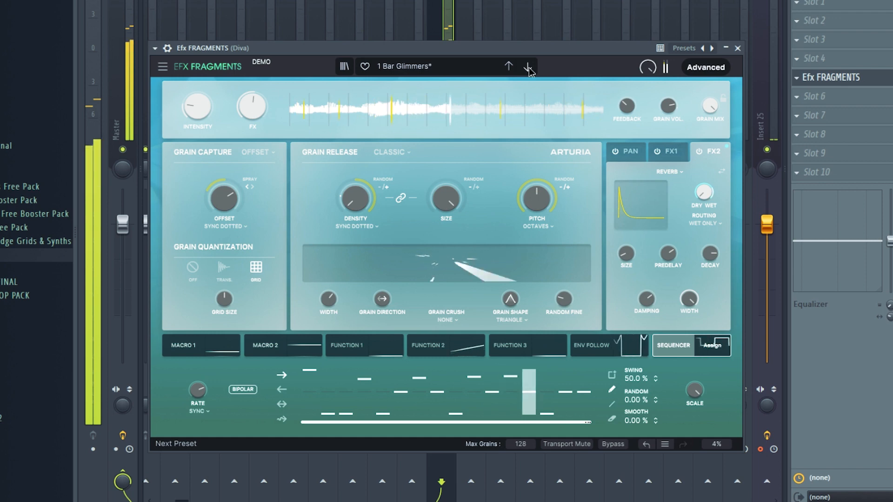
{"action": "left_click", "coordinate": [441, 67]}
{"action": "mouse_move", "coordinate": [445, 122]}
{"action": "left_click", "coordinate": [528, 123]}
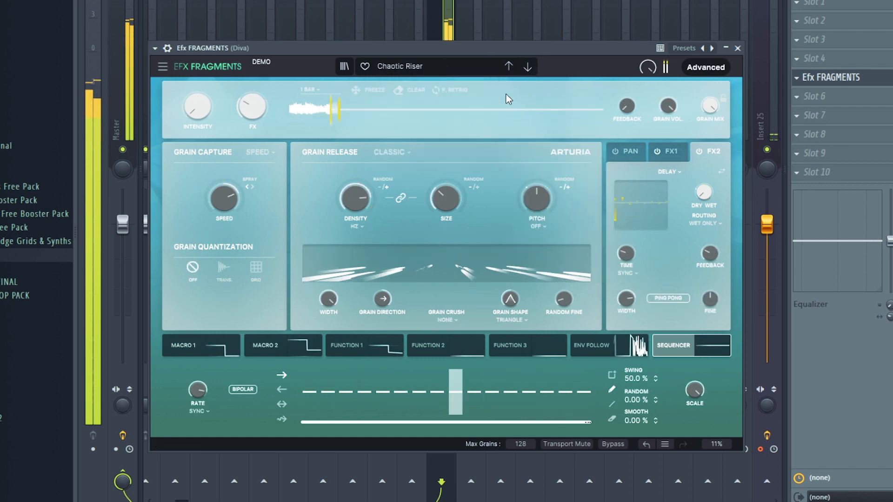
{"action": "left_click_drag", "start_coordinate": [647, 67], "coordinate": [647, 76]}
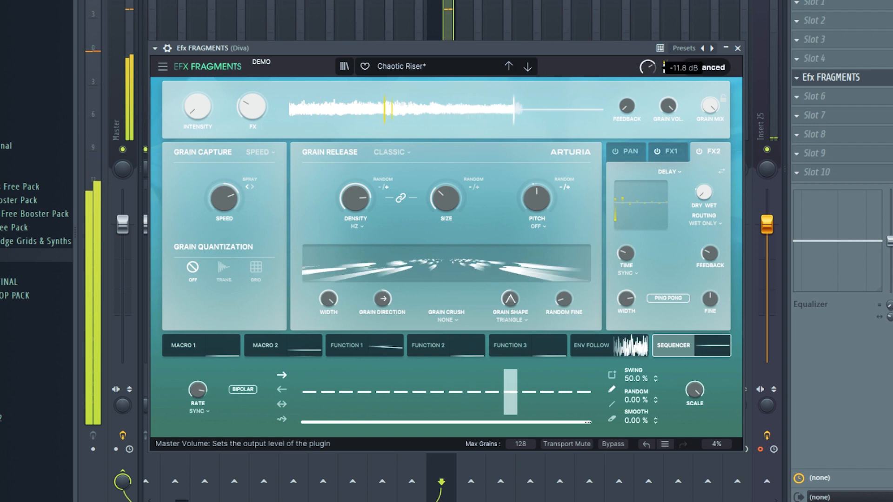
Audition the following Modulation presets, Classic 8th Repeats, Data Repeater, DNB Randomizer, Filter Speed and Grain Clave, on the chant.
{"action": "left_click", "coordinate": [529, 68]}
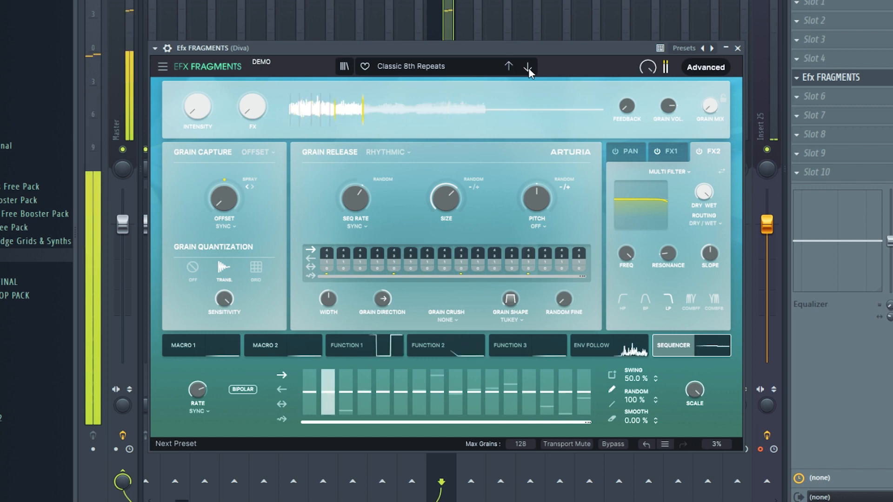
{"action": "left_click", "coordinate": [529, 68]}
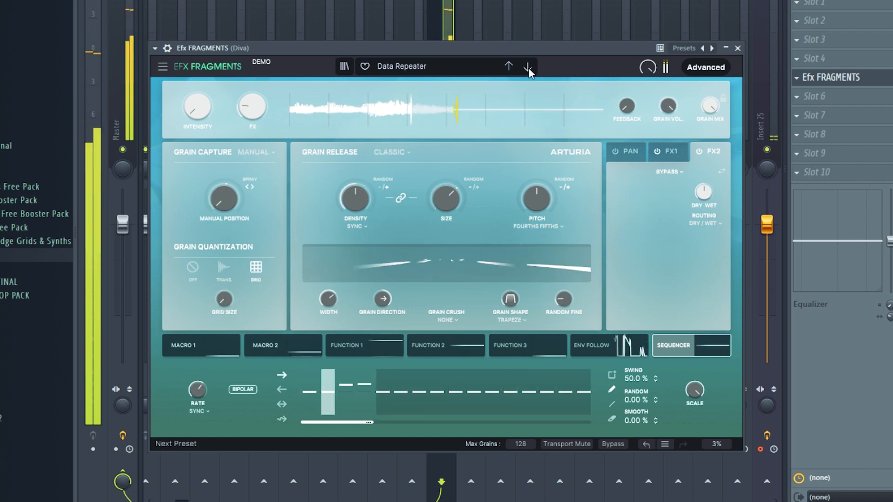
{"action": "left_click", "coordinate": [529, 68]}
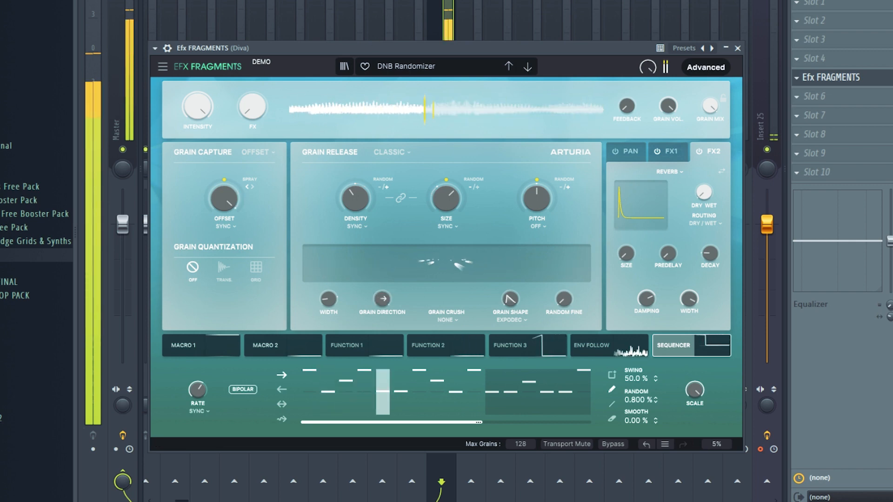
{"action": "left_click", "coordinate": [528, 67]}
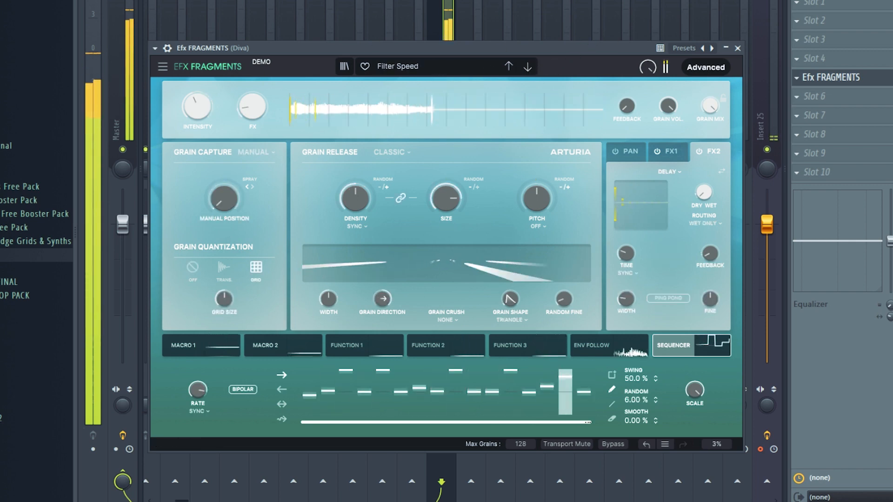
{"action": "left_click", "coordinate": [527, 66]}
Audition Reverb presets on the chant, including From Sequence To Verb, Impulse Reactor, Responsive Reverses and Unique Shimmer.
{"action": "left_click", "coordinate": [404, 66]}
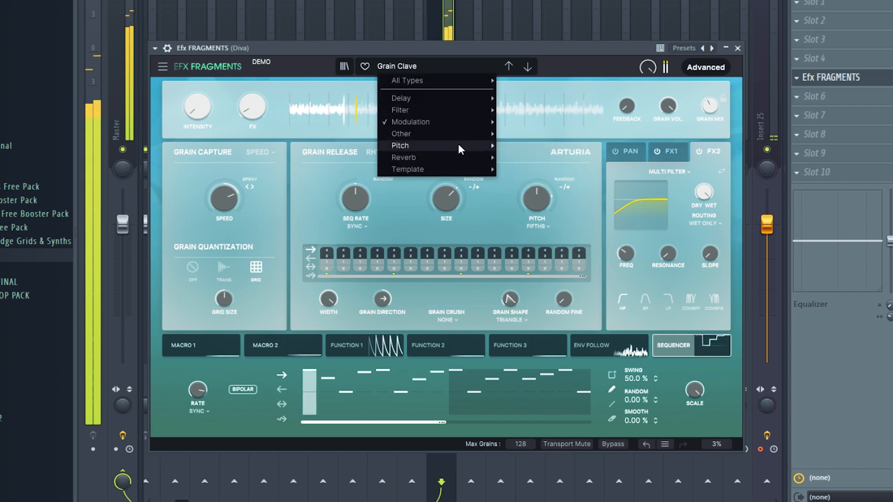
{"action": "mouse_move", "coordinate": [484, 157]}
{"action": "left_click", "coordinate": [526, 157]}
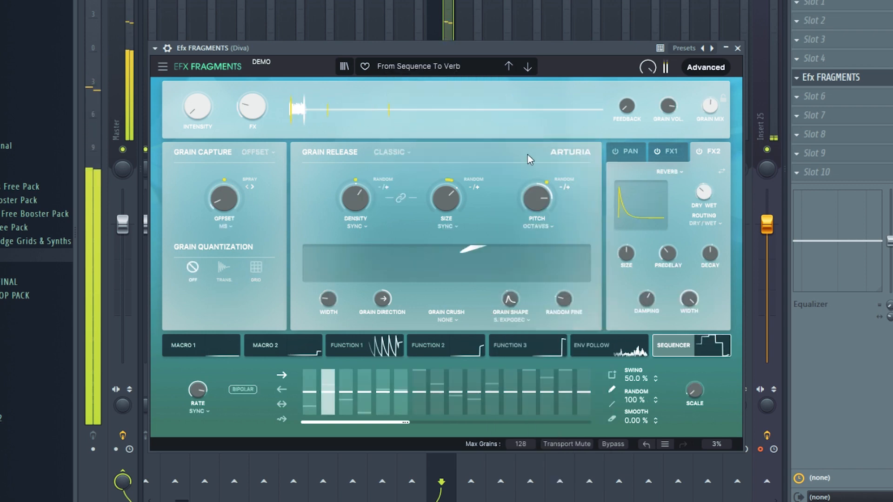
{"action": "left_click", "coordinate": [528, 66]}
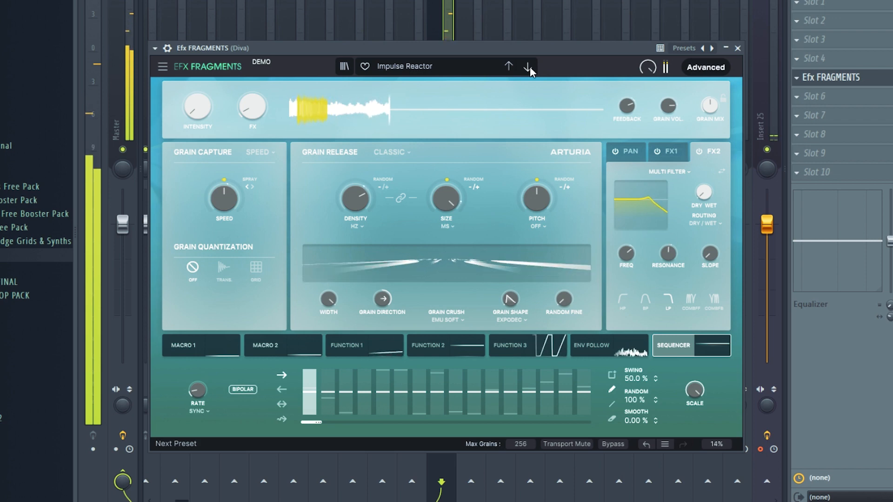
{"action": "left_click", "coordinate": [529, 66]}
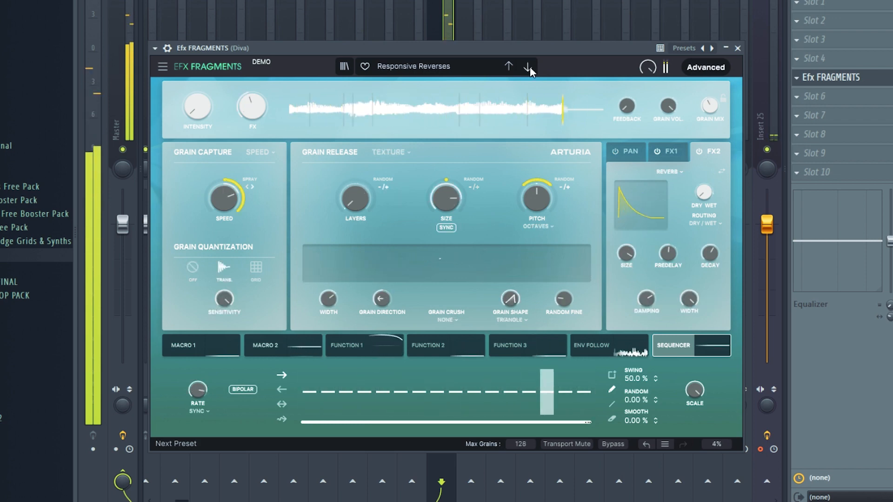
{"action": "left_click", "coordinate": [528, 66]}
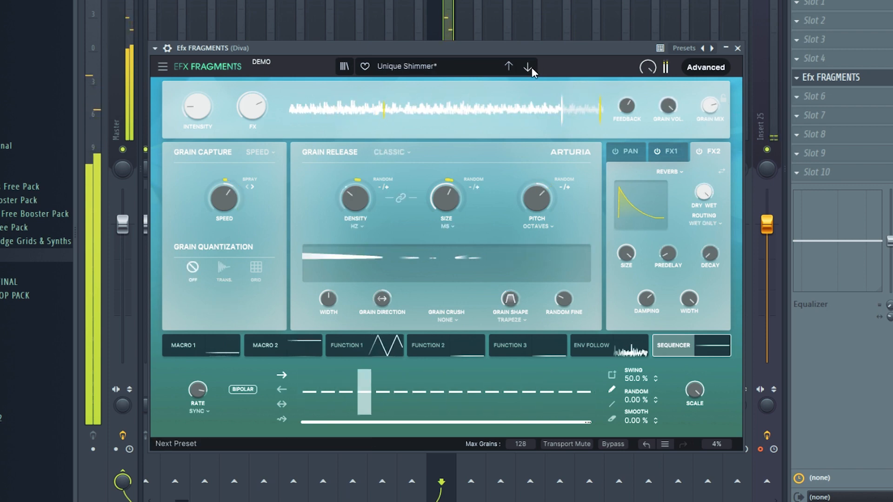
Return to the Modulation presets and audition DNB Randomizer and Grain Clave on the chant.
{"action": "left_click", "coordinate": [471, 65]}
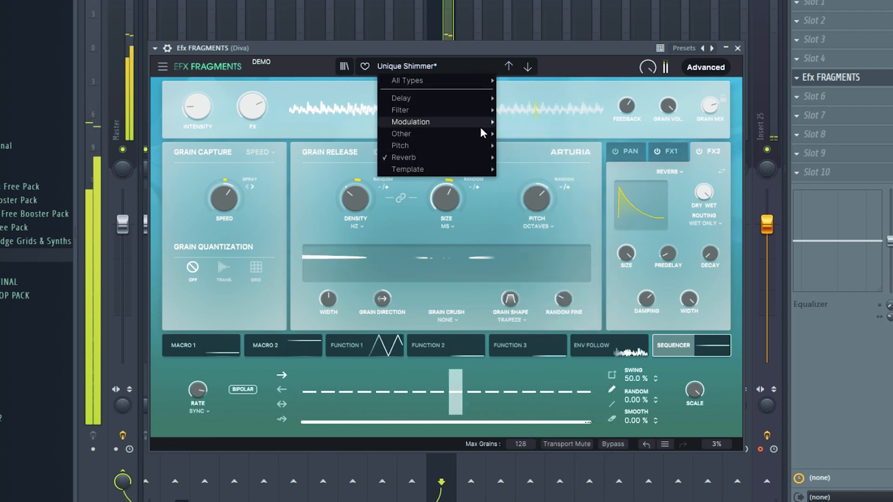
{"action": "mouse_move", "coordinate": [479, 124]}
{"action": "left_click", "coordinate": [537, 123]}
{"action": "left_click", "coordinate": [528, 67]}
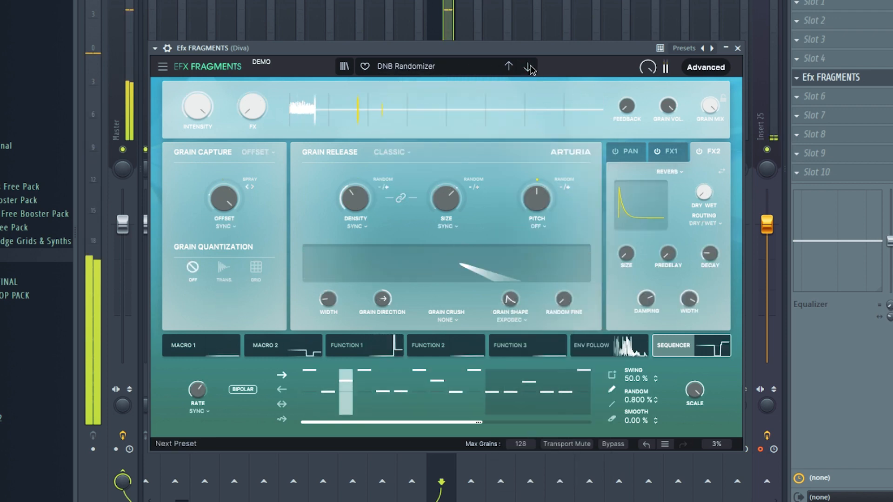
{"action": "left_click", "coordinate": [529, 68]}
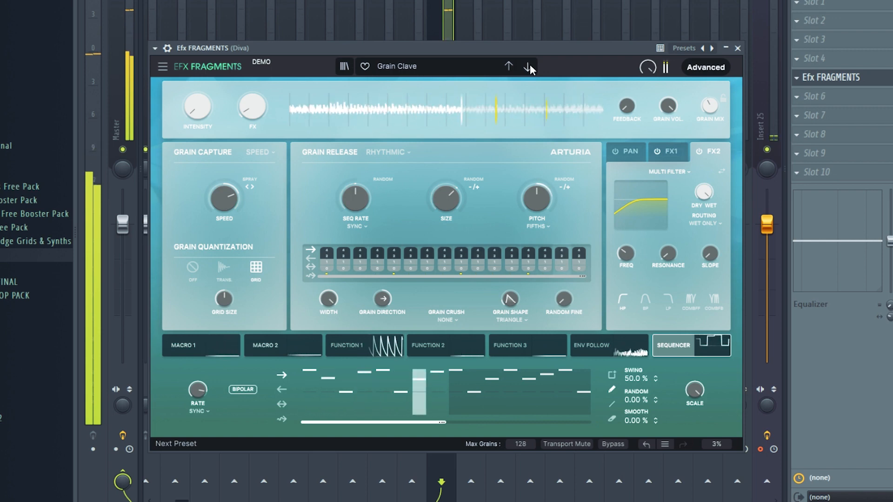
{"action": "left_click", "coordinate": [528, 68]}
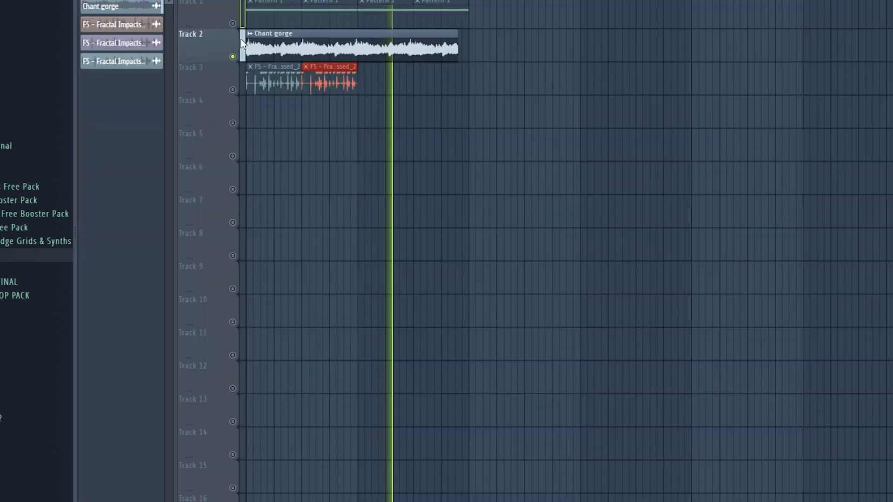
Solo the djembe loop on Track 3 and extend it with two more copies to match the length of Track 1.
{"action": "right_click", "coordinate": [233, 90]}
{"action": "left_click_drag", "start_coordinate": [268, 0], "coordinate": [246, 0]}
{"action": "double_click", "coordinate": [343, 81]}
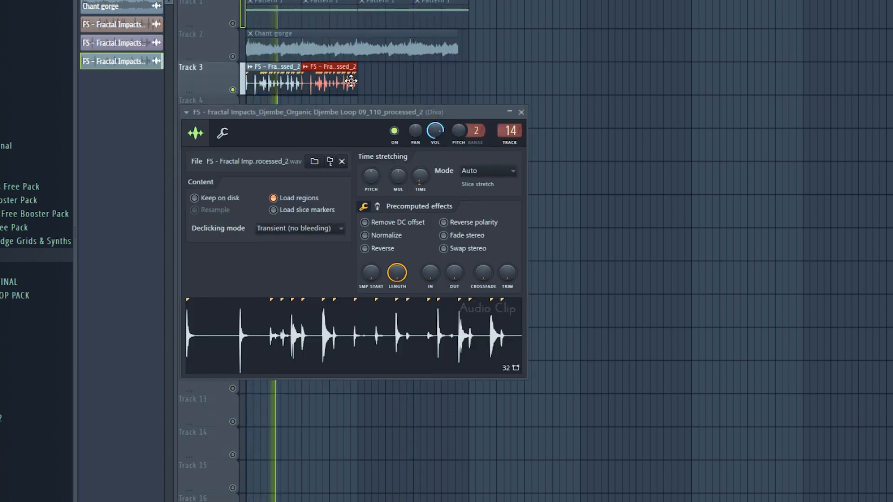
{"action": "left_click_drag", "start_coordinate": [363, 84], "coordinate": [435, 77]}
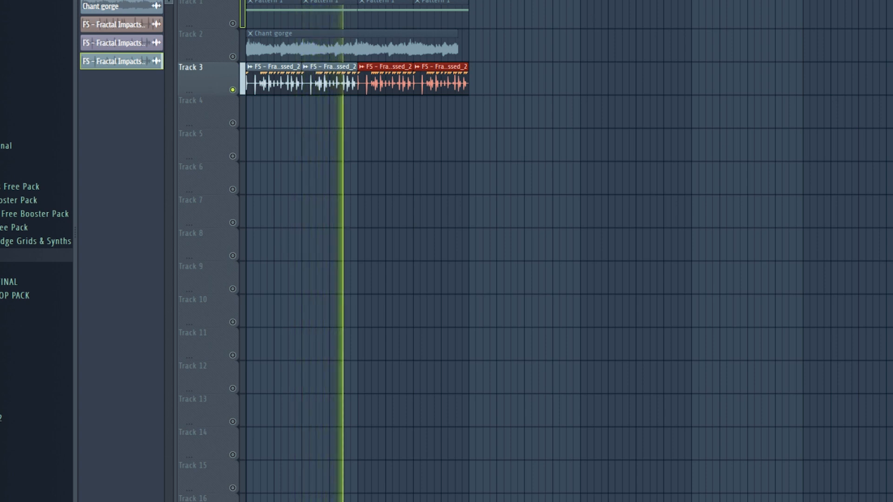
Reopen Efx FRAGMENTS and audition Half Time Drums, House Pad Seq and Percussion Mangler on the djembe loop.
{"action": "key", "text": "F9"}
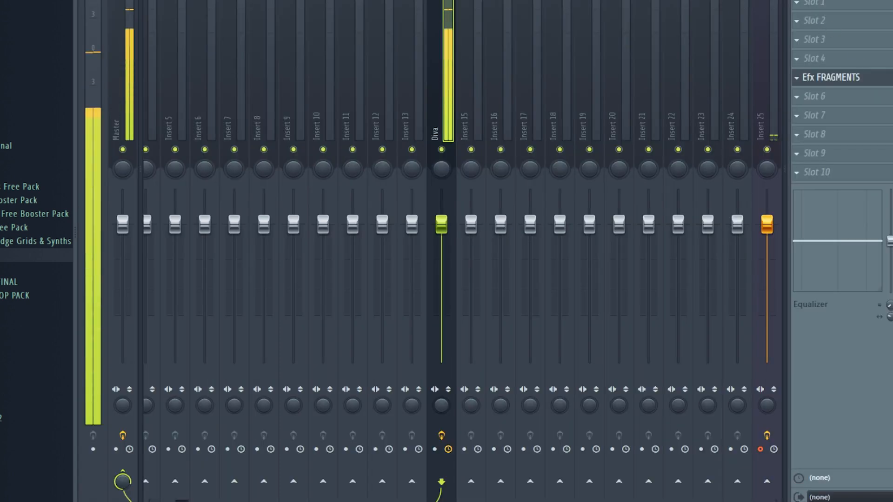
{"action": "left_click", "coordinate": [883, 77]}
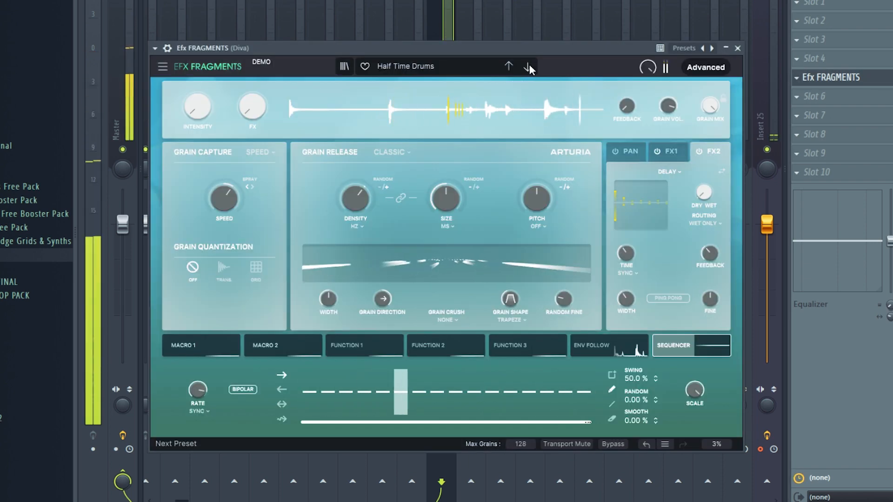
{"action": "left_click", "coordinate": [529, 67]}
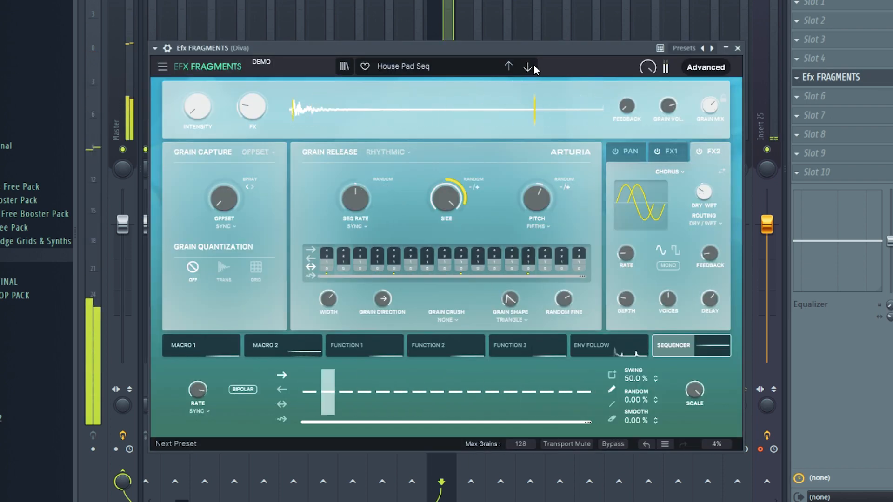
{"action": "left_click", "coordinate": [531, 66]}
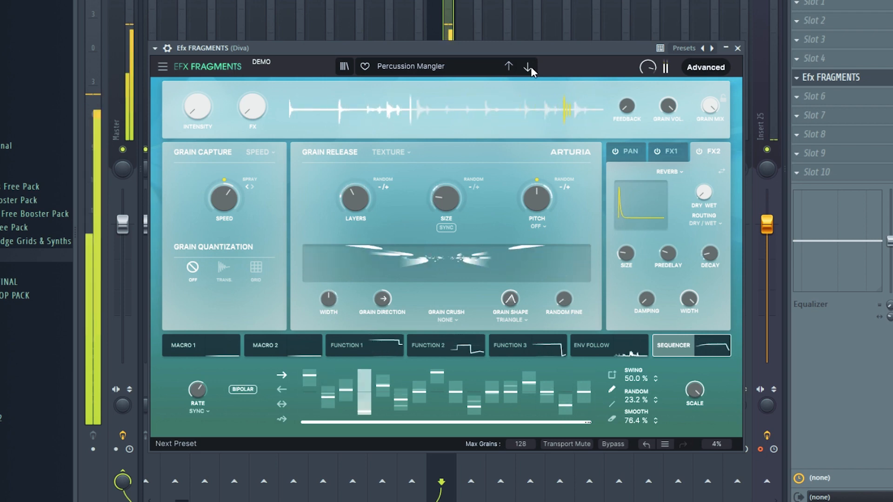
Audition the Modulation presets Plinky Plonker, Pulse Pad and Random Fifth Generator on the djembe loop.
{"action": "left_click", "coordinate": [531, 66]}
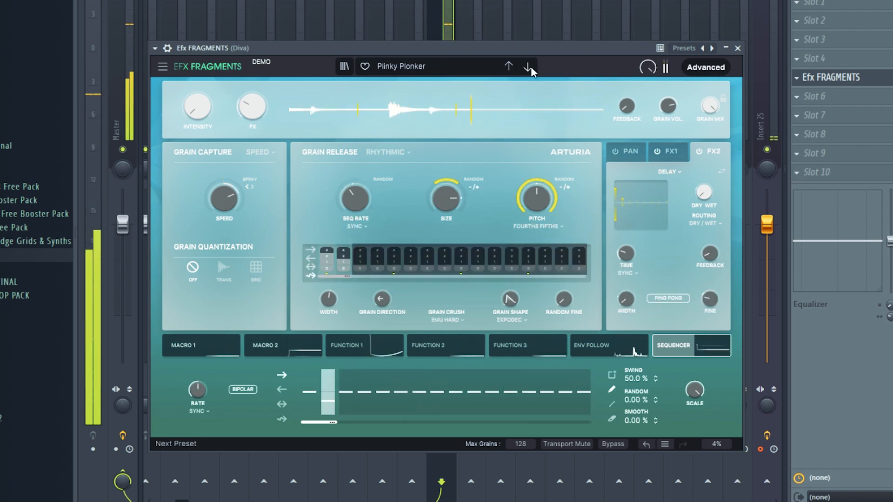
{"action": "left_click", "coordinate": [530, 67]}
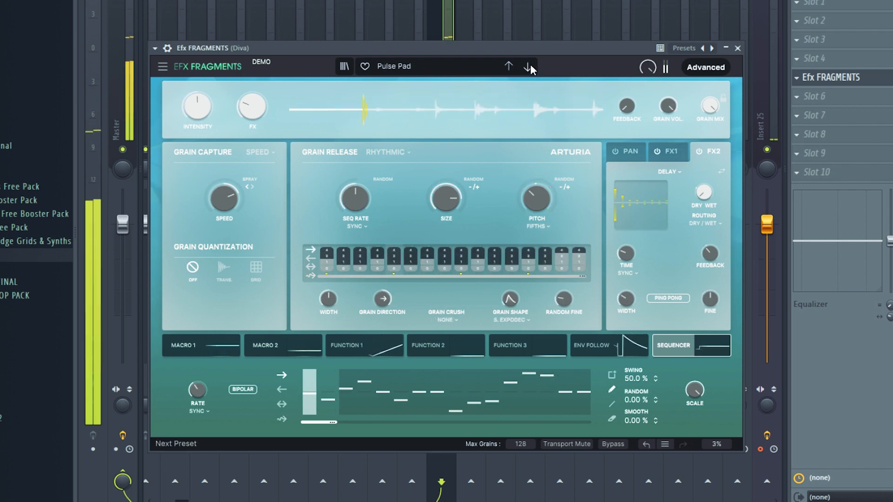
{"action": "left_click", "coordinate": [529, 66]}
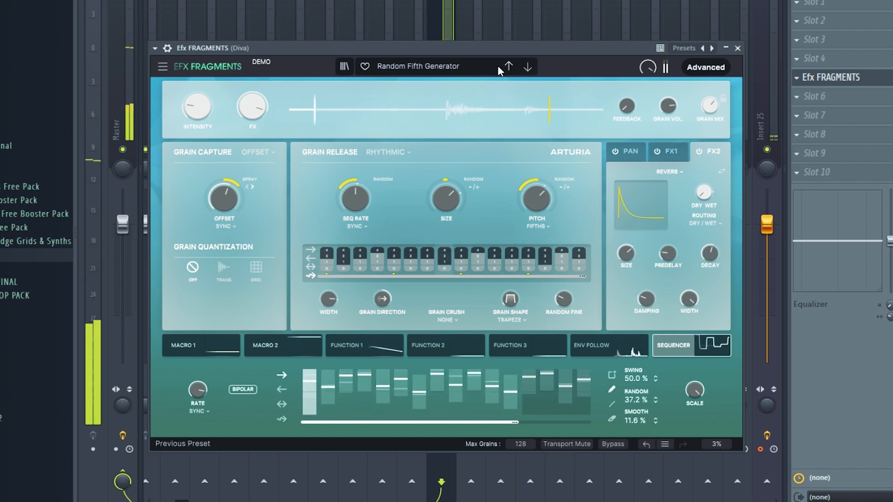
Switch to the Filter presets and audition Groove Maker and Shimmer Ensemble on the djembe loop.
{"action": "left_click", "coordinate": [479, 66]}
{"action": "mouse_move", "coordinate": [453, 113]}
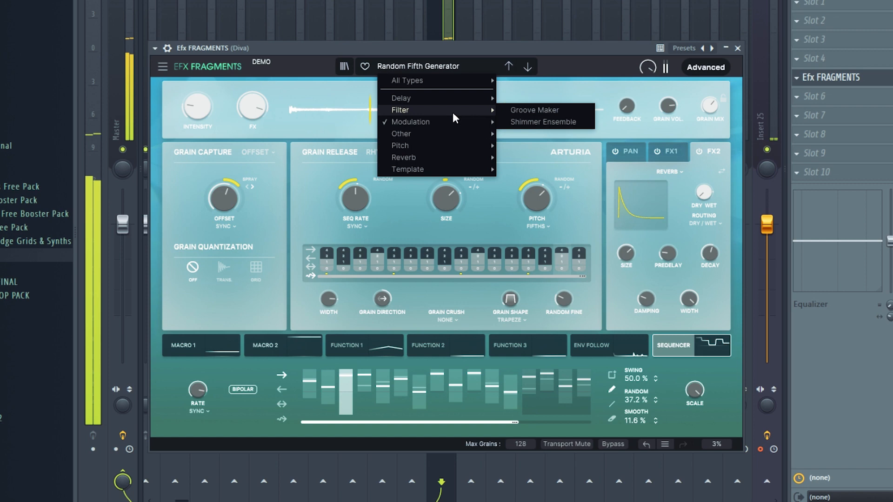
{"action": "left_click", "coordinate": [534, 112]}
{"action": "left_click", "coordinate": [527, 67]}
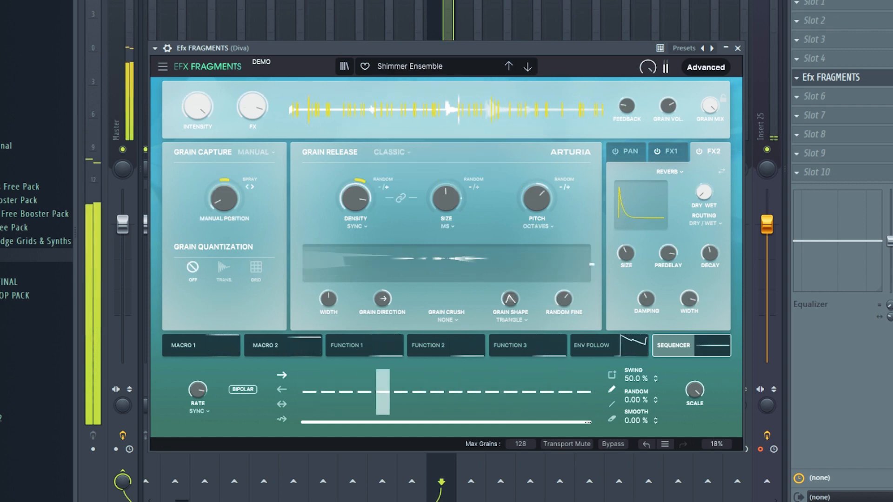
Solo the synth pattern on Track 1 and audition the Modulation presets Chaotic Riser and Classic 8th Repeats on it.
{"action": "key", "text": "F5"}
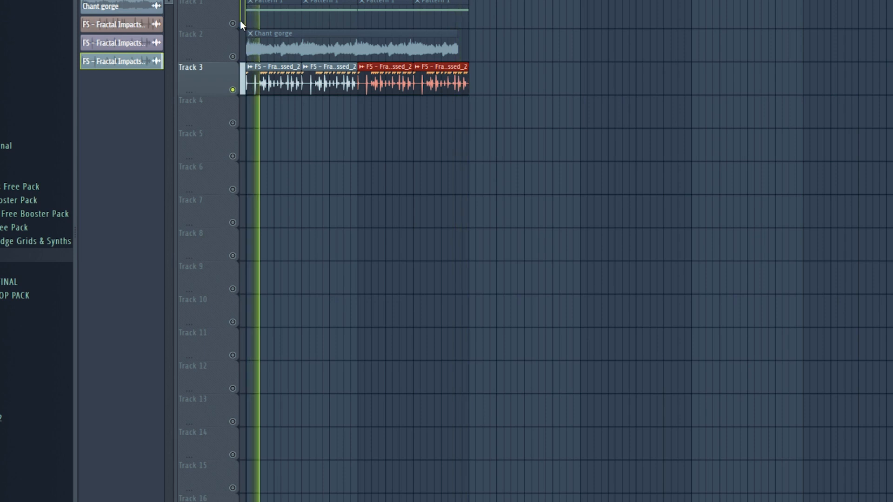
{"action": "right_click", "coordinate": [233, 23]}
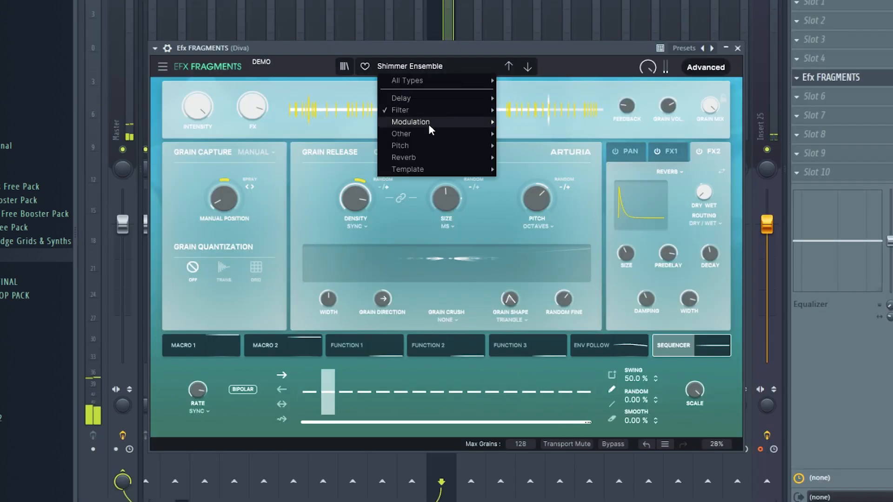
{"action": "mouse_move", "coordinate": [429, 123]}
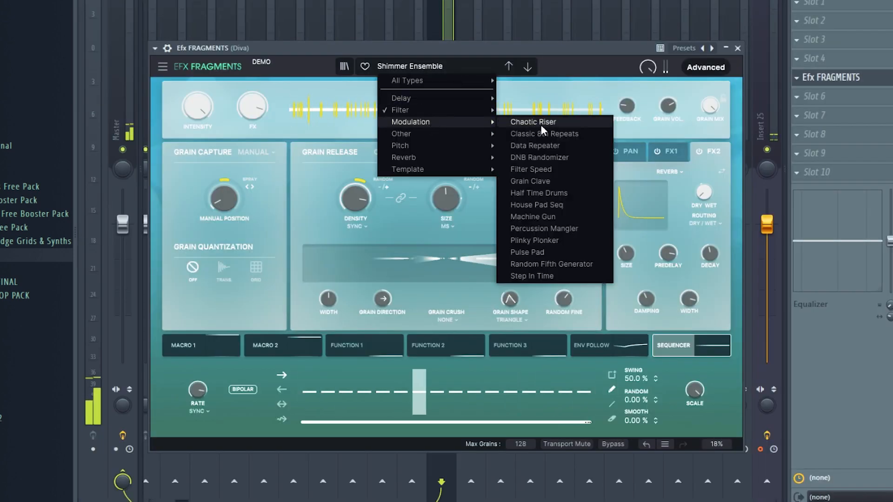
{"action": "left_click", "coordinate": [540, 124]}
{"action": "left_click", "coordinate": [528, 67]}
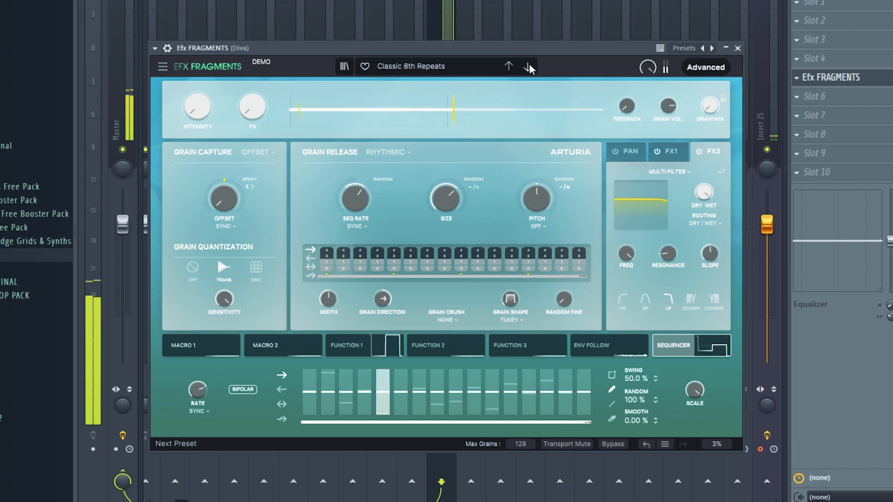
Audition Data Repeater, DNB Randomizer, Filter Speed, Grain Clave, Half Time Drums and House Pad Seq on the synth.
{"action": "left_click", "coordinate": [528, 68]}
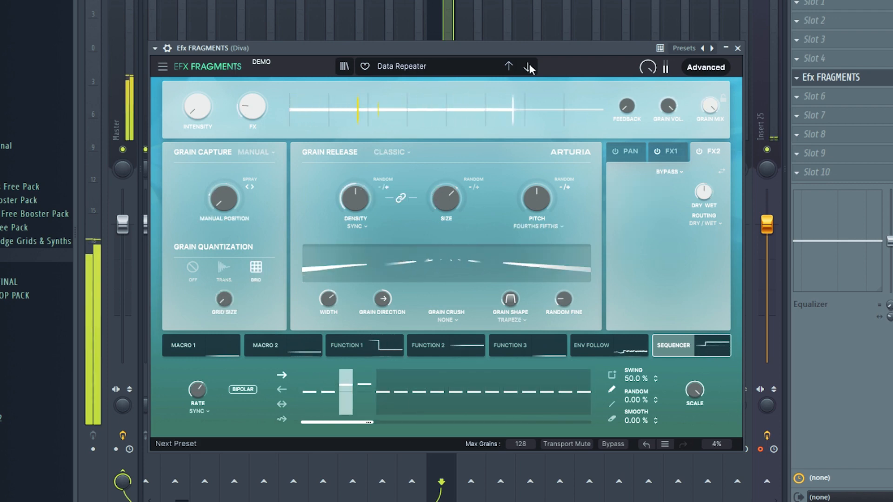
{"action": "left_click", "coordinate": [528, 67]}
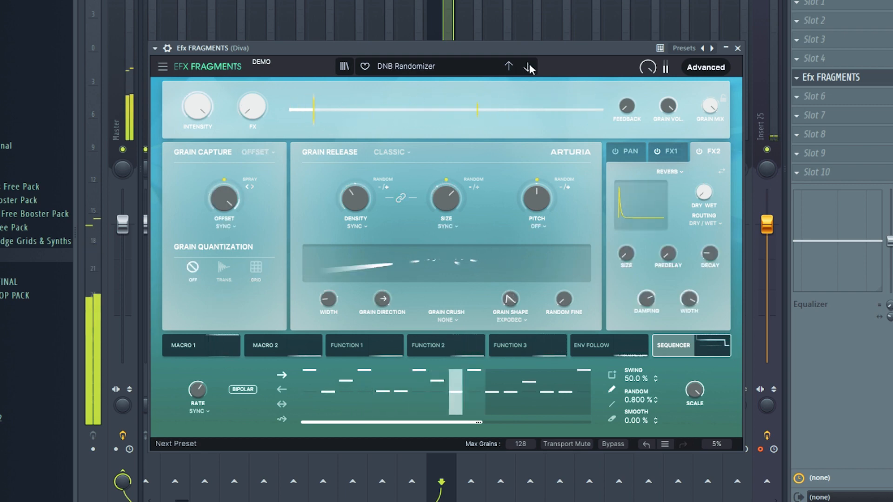
{"action": "left_click", "coordinate": [528, 67]}
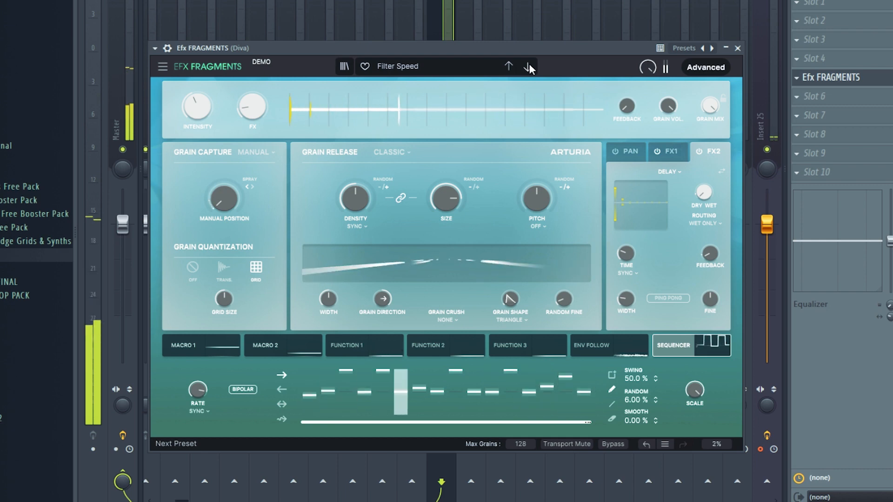
{"action": "left_click", "coordinate": [528, 67]}
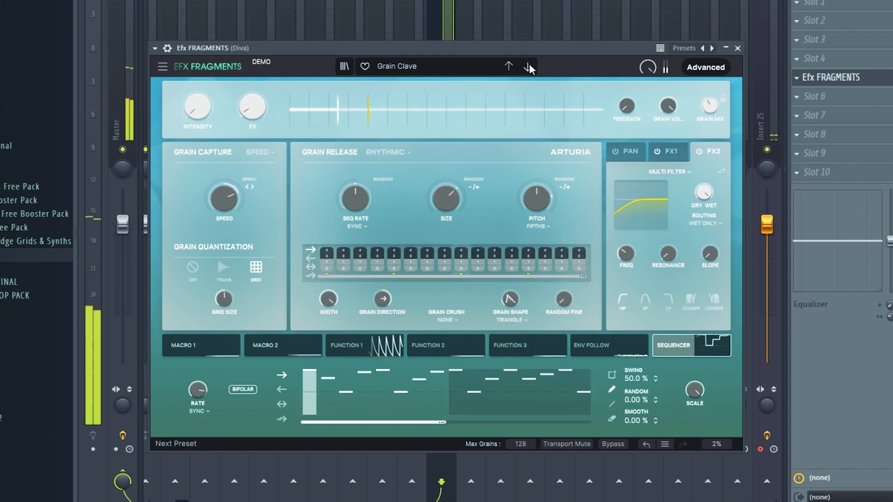
{"action": "left_click", "coordinate": [528, 67]}
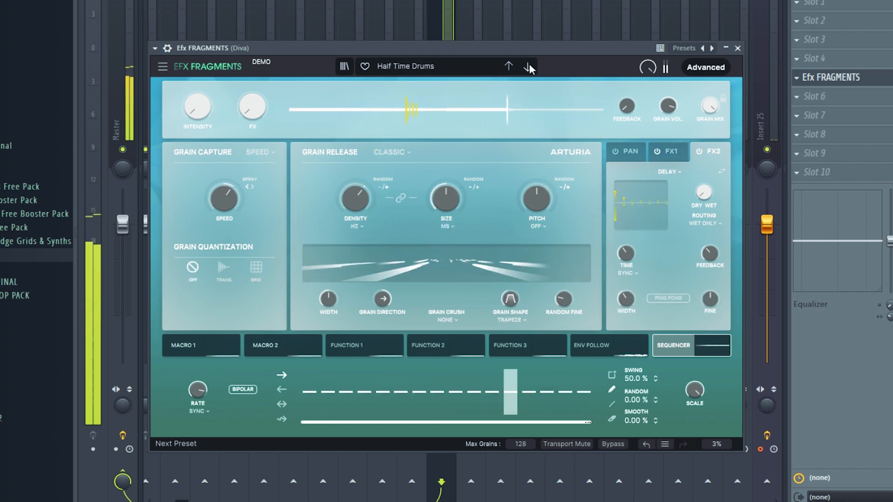
{"action": "left_click", "coordinate": [529, 67]}
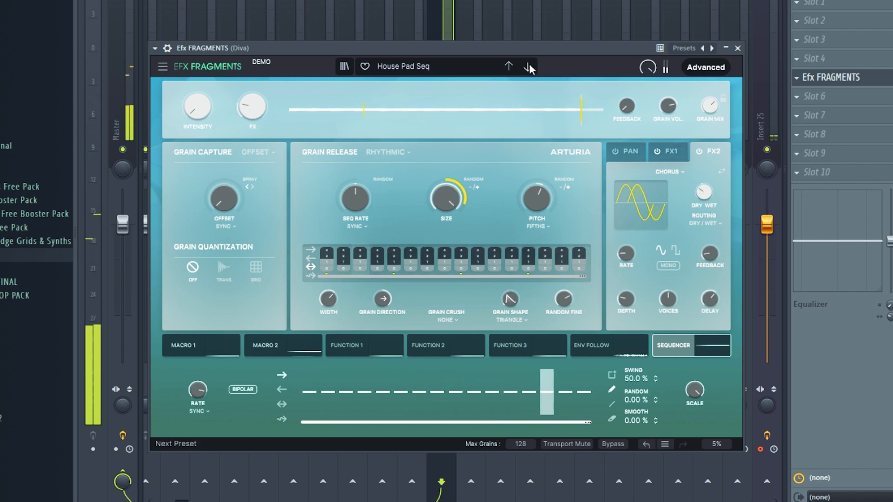
Audition Percussion Mangler, Plinky Plonker, Pulse Pad and Random Fifth Generator on the synth, raising the last preset's Grain Mix to maximum.
{"action": "left_click", "coordinate": [528, 67]}
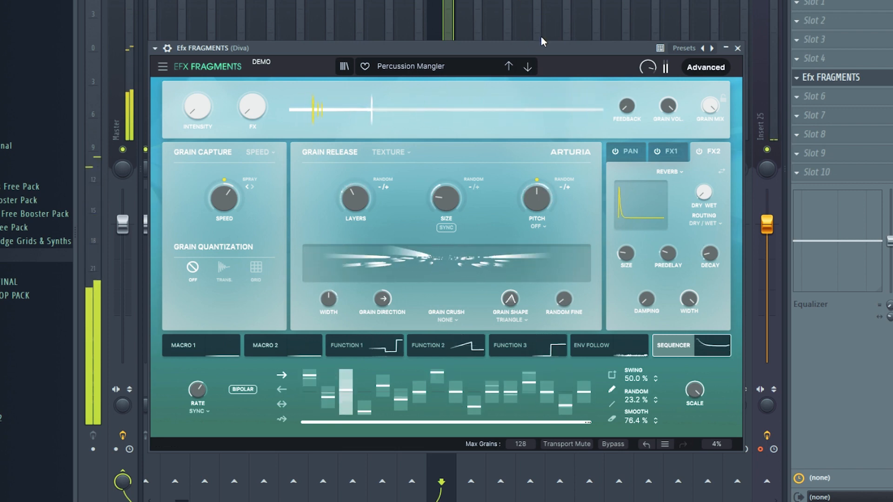
{"action": "left_click", "coordinate": [527, 68]}
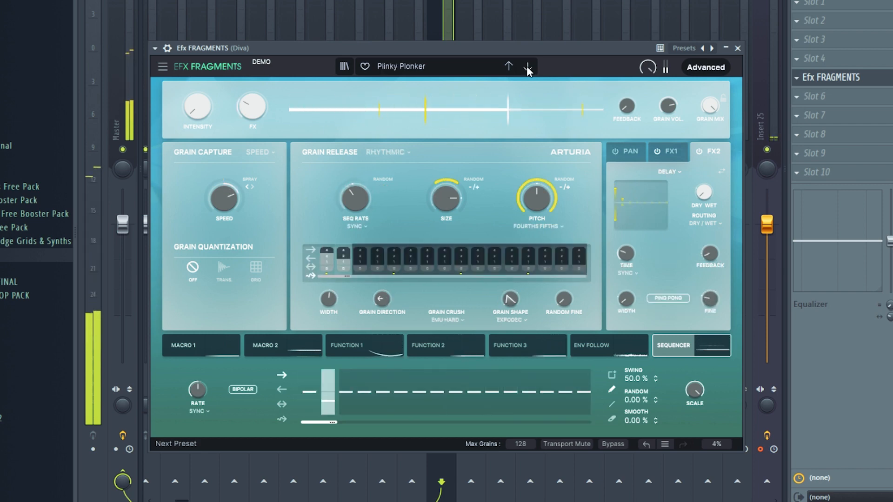
{"action": "left_click", "coordinate": [528, 68]}
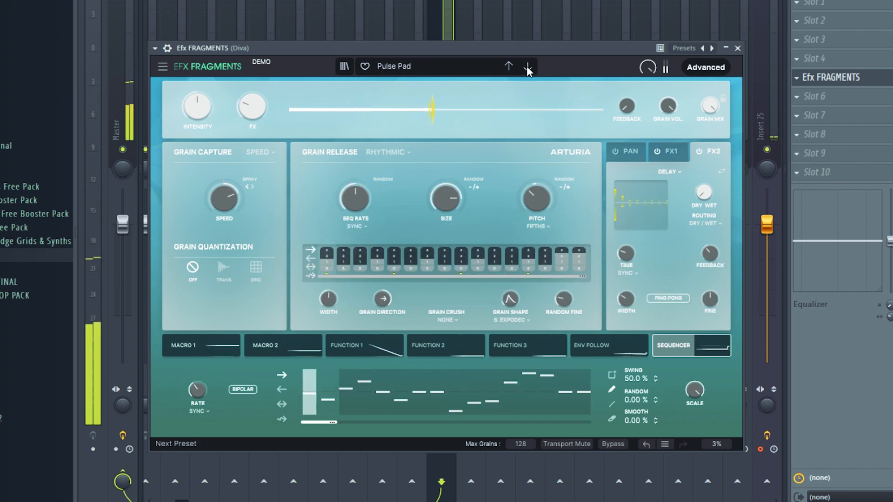
{"action": "left_click", "coordinate": [527, 67]}
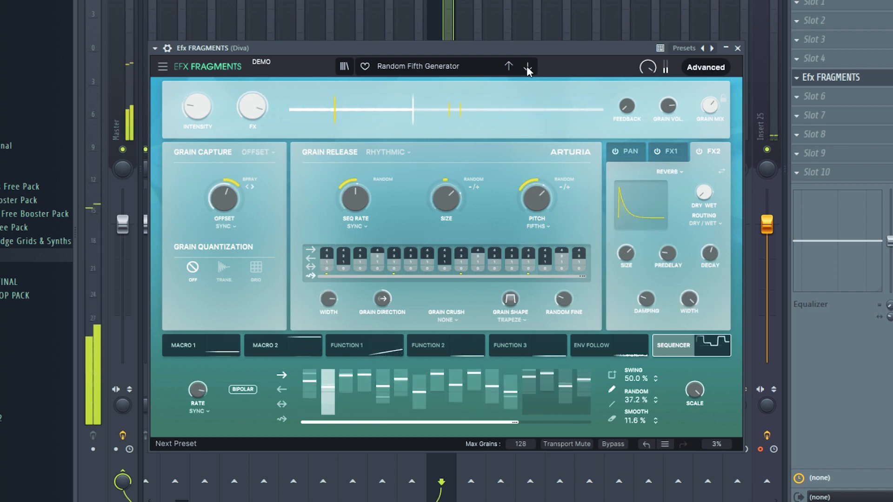
{"action": "left_click_drag", "start_coordinate": [711, 106], "coordinate": [711, 42]}
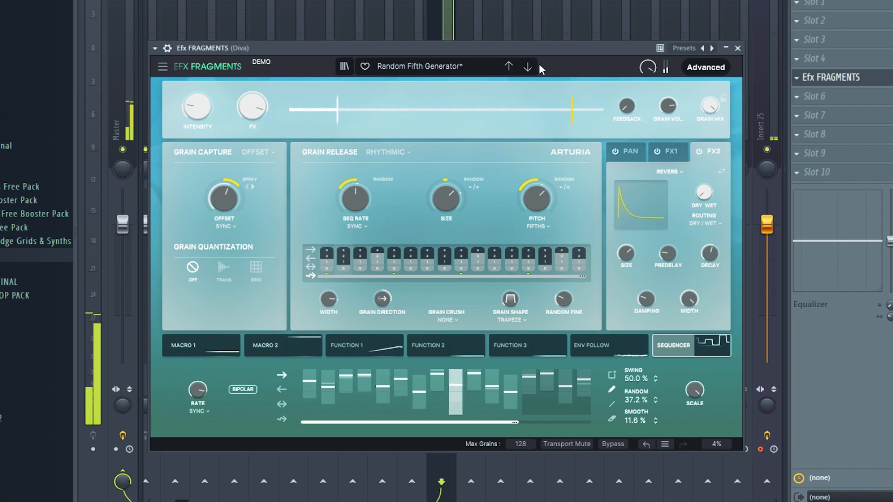
Audition presets of the Other type on the synth, including Longest Stretch, Smooth Drone, Cinematosis and Transient Stretch.
{"action": "left_click", "coordinate": [454, 66]}
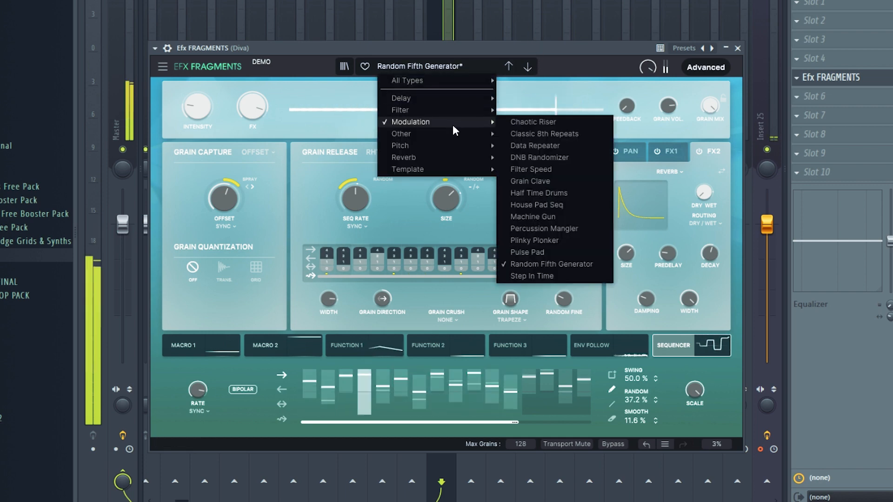
{"action": "mouse_move", "coordinate": [465, 138]}
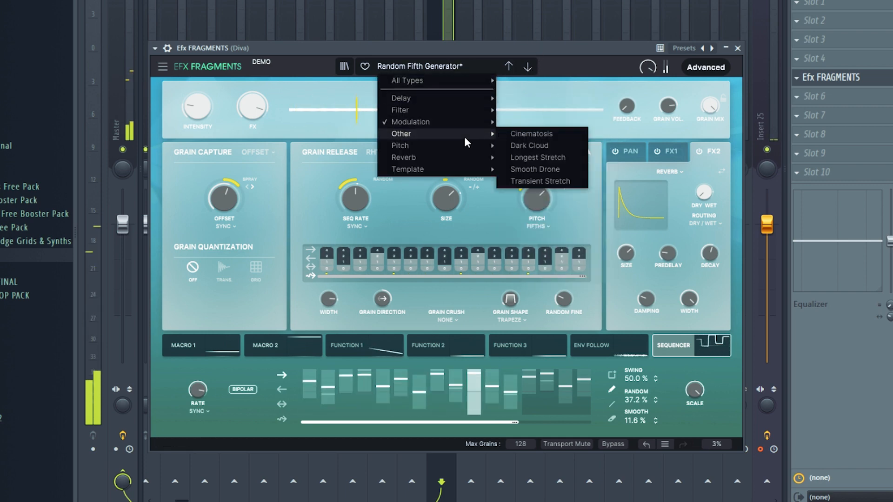
{"action": "left_click", "coordinate": [552, 157]}
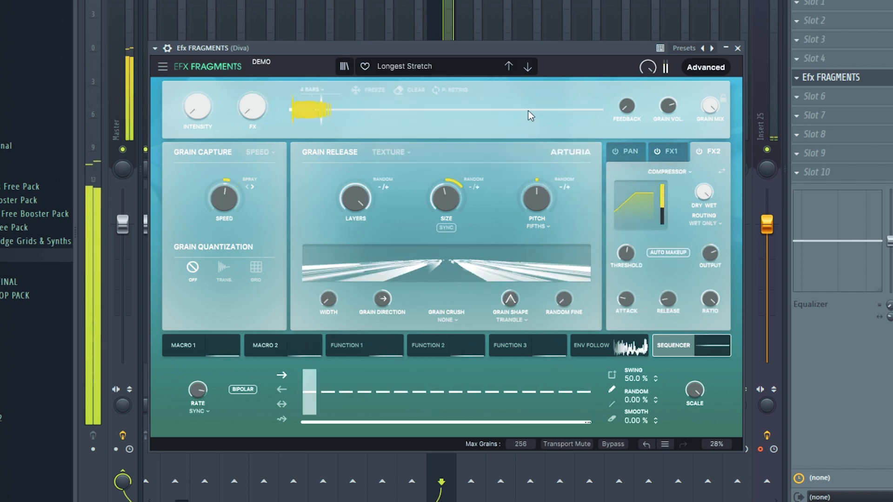
{"action": "left_click", "coordinate": [530, 66]}
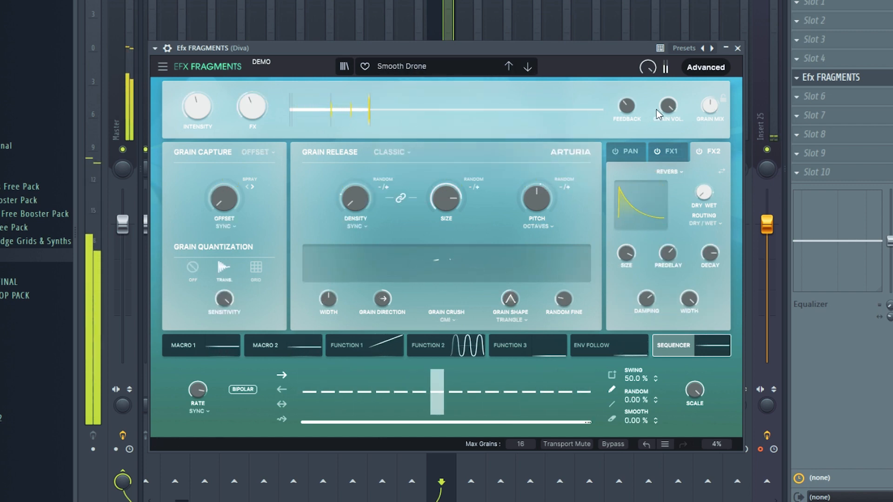
{"action": "left_click", "coordinate": [509, 68]}
{"action": "left_click", "coordinate": [509, 68]}
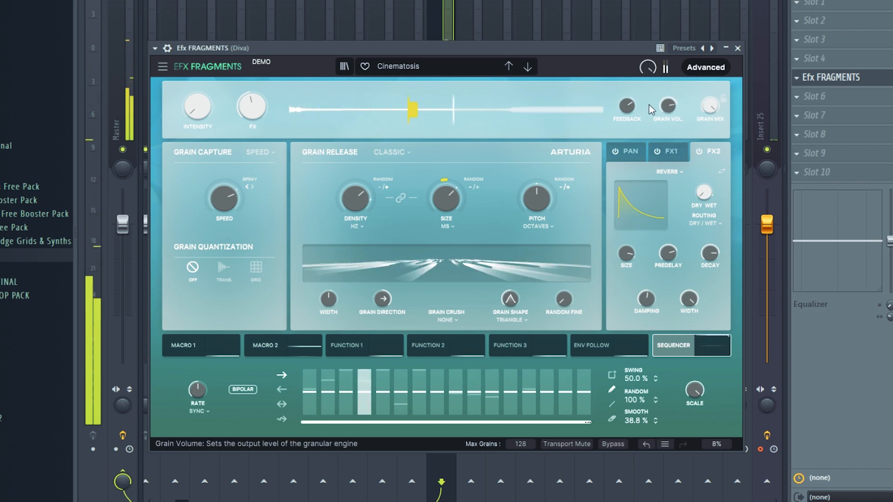
{"action": "left_click", "coordinate": [509, 67]}
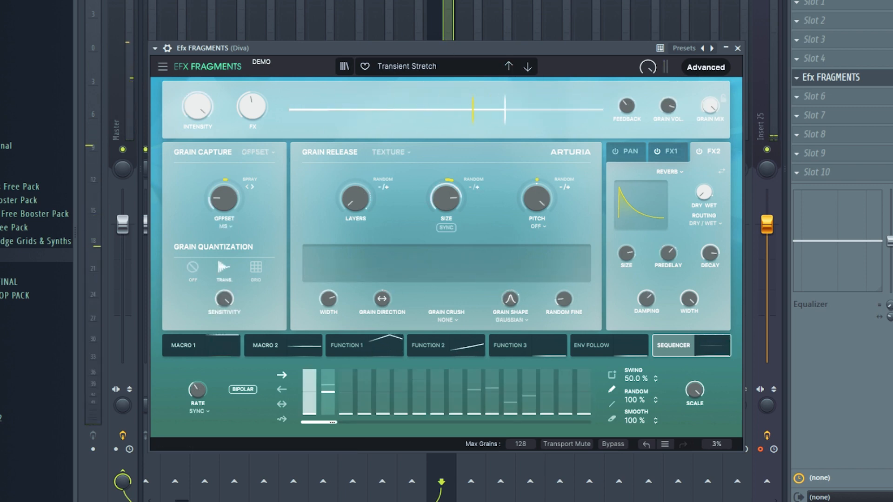